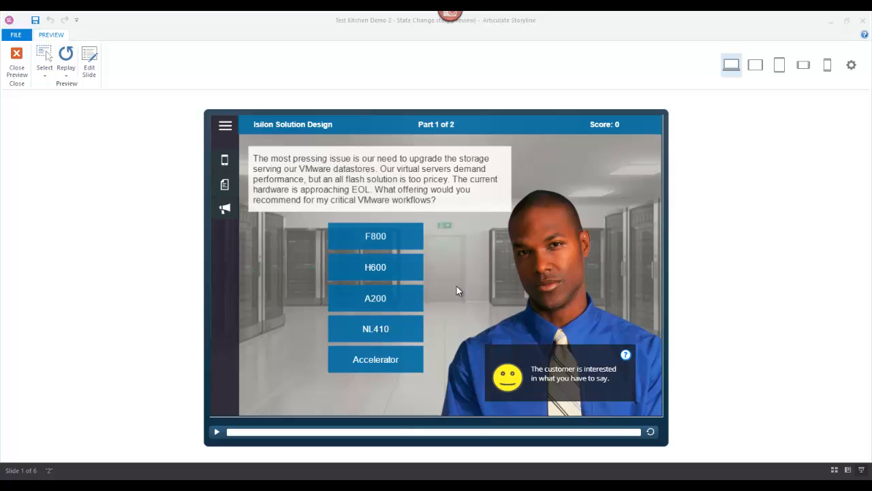
Answer the VMware question with A200 in the preview, retry the question, and dismiss the customer satisfaction message
{"action": "left_click", "coordinate": [398, 300]}
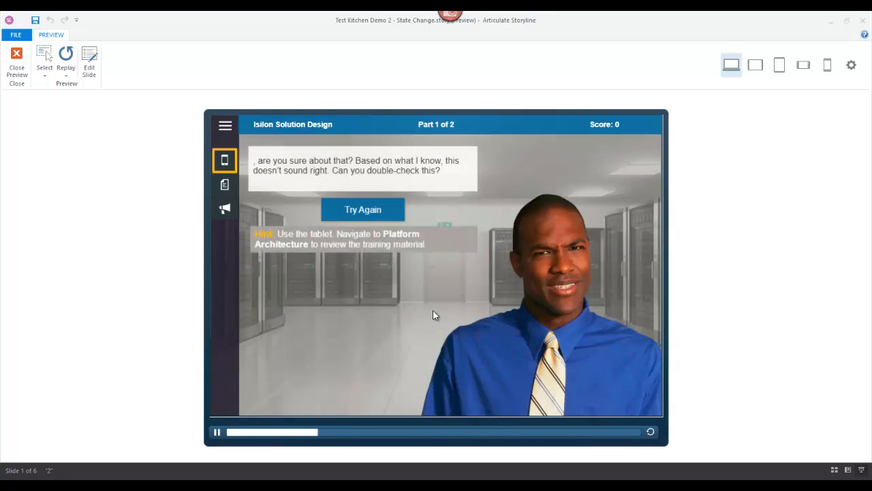
{"action": "left_click", "coordinate": [359, 209]}
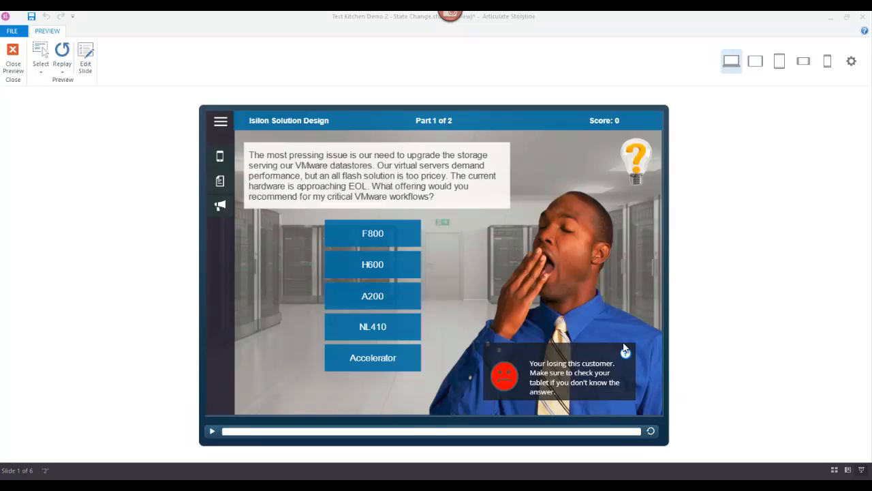
{"action": "left_click", "coordinate": [625, 350]}
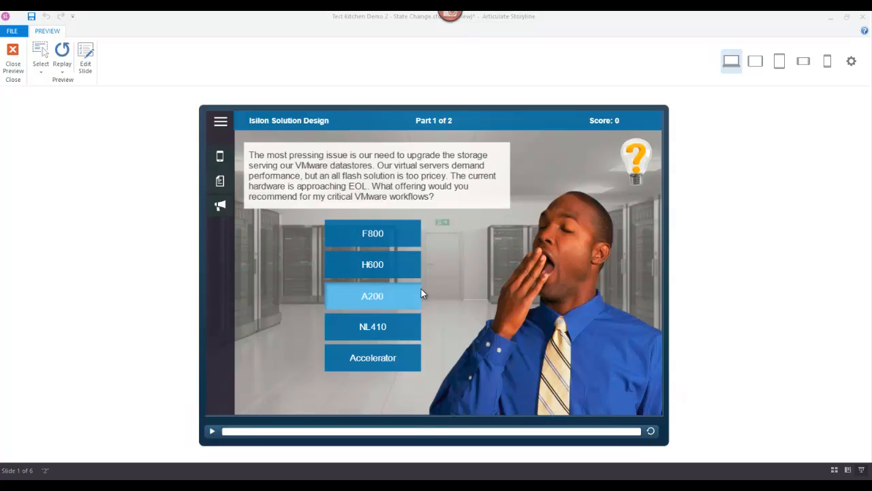
Answer the VMware question with H600 and the general-purpose data question with H500, continuing past each feedback message
{"action": "left_click", "coordinate": [388, 264]}
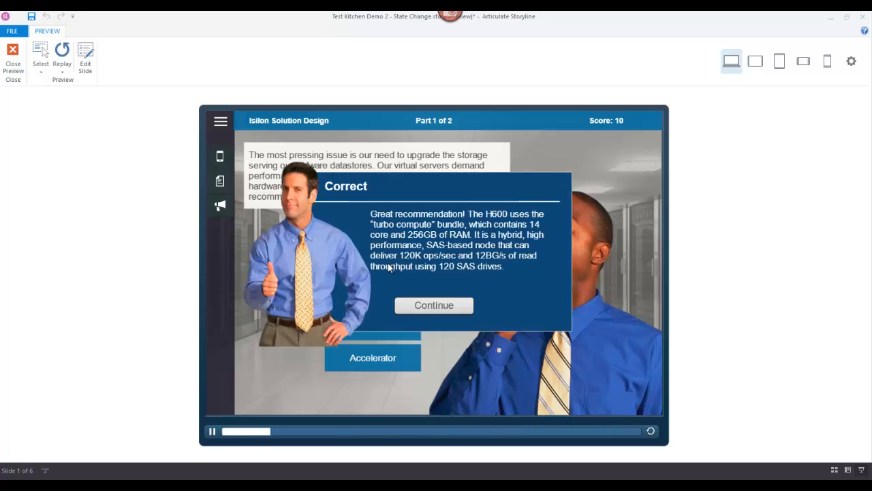
{"action": "left_click", "coordinate": [452, 305]}
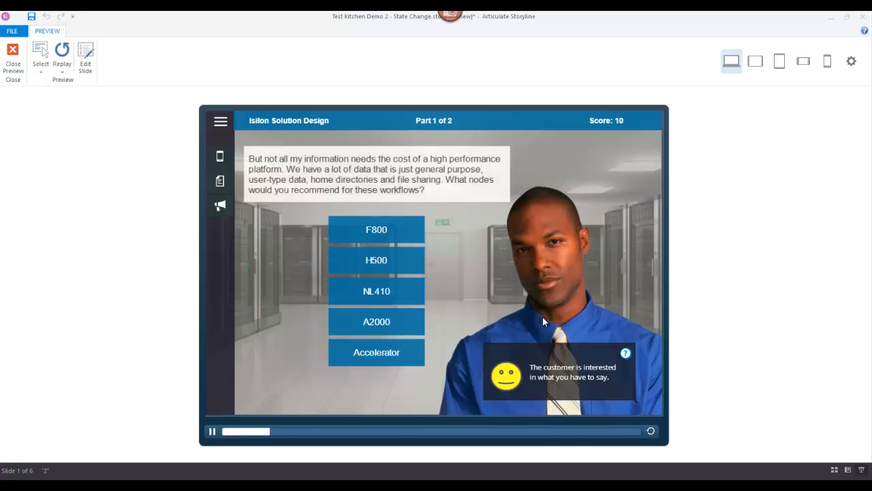
{"action": "left_click", "coordinate": [399, 260]}
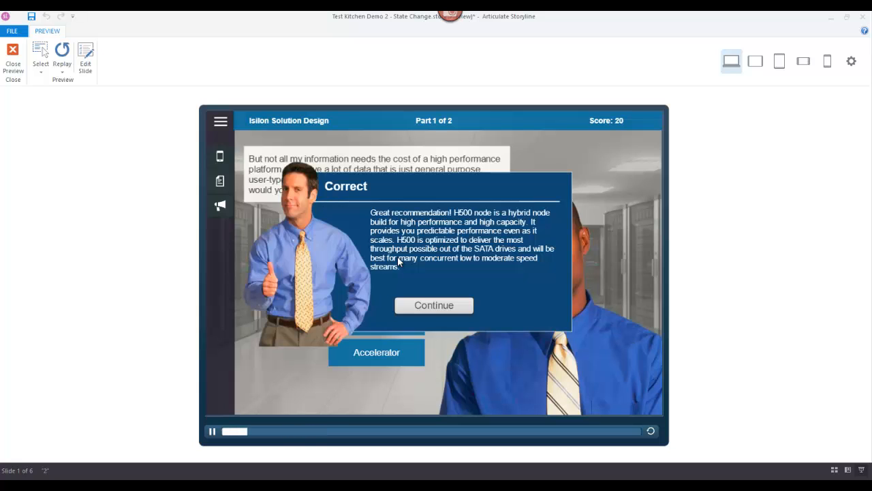
{"action": "left_click", "coordinate": [426, 304]}
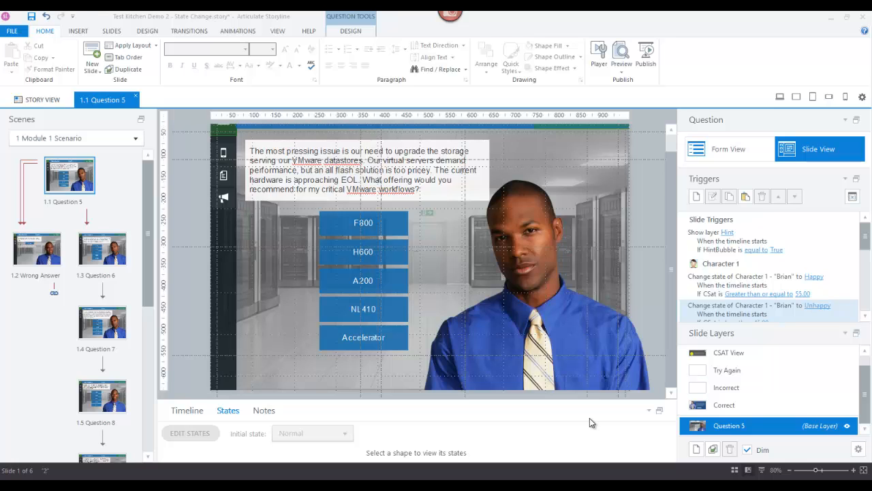
Select the character on the Question 5 slide and view its Normal, Happy, Unhappy and Neutral states
{"action": "left_click", "coordinate": [518, 256]}
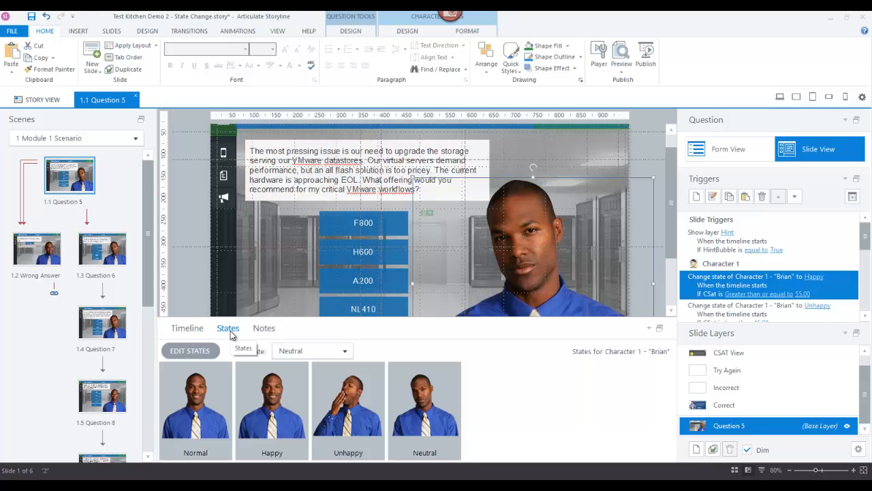
{"action": "left_click", "coordinate": [213, 383]}
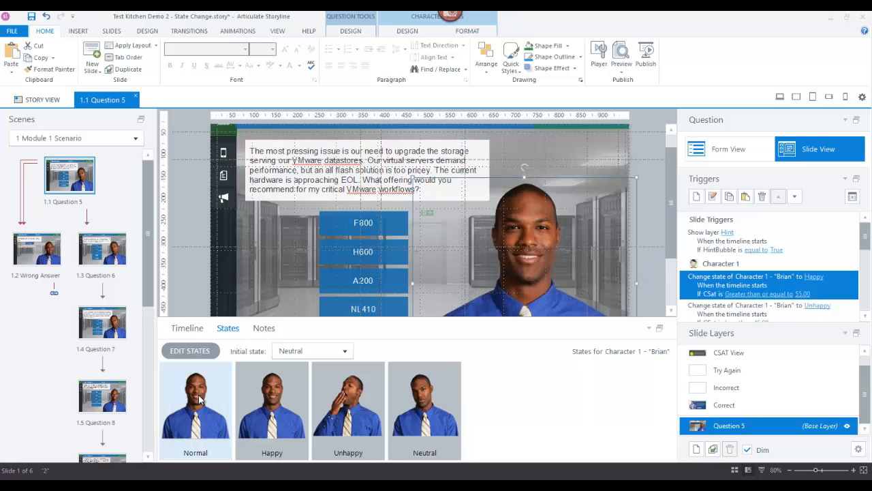
{"action": "left_click", "coordinate": [268, 429]}
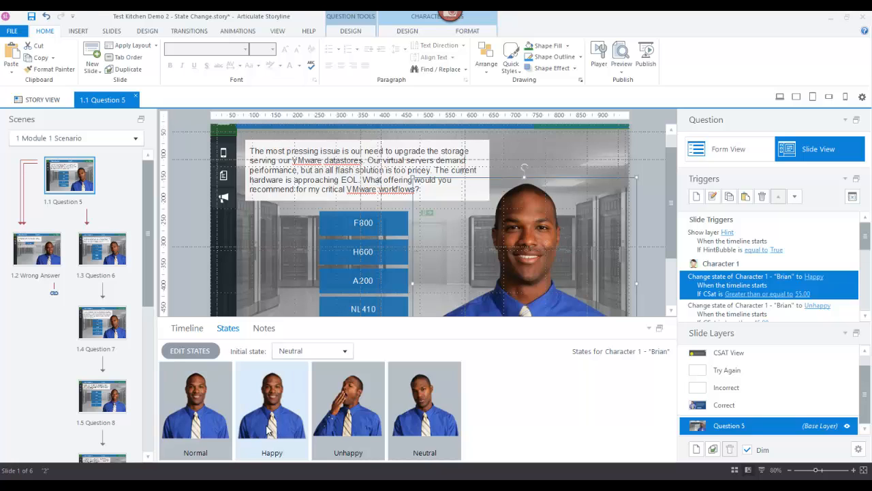
{"action": "left_click", "coordinate": [219, 428]}
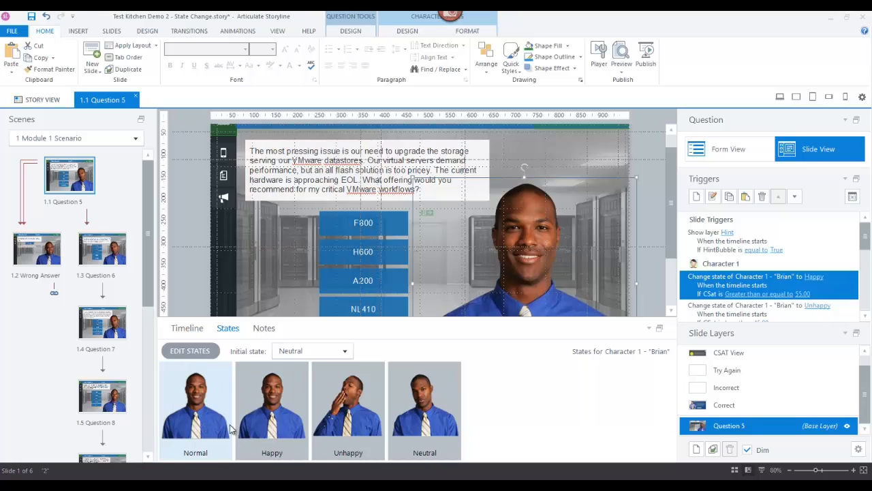
{"action": "left_click", "coordinate": [254, 430]}
{"action": "left_click", "coordinate": [330, 428]}
{"action": "left_click", "coordinate": [456, 426]}
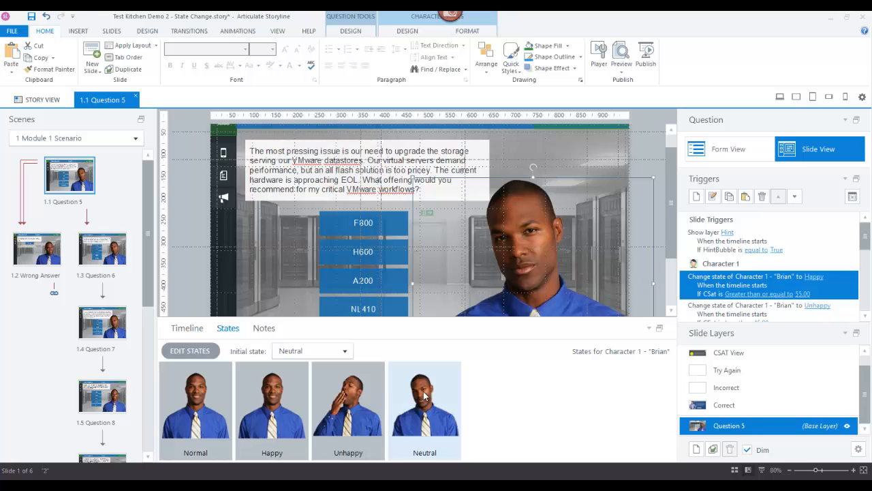
Review the available initial states for the character, then view its Unhappy and Neutral poses again
{"action": "left_click", "coordinate": [346, 352]}
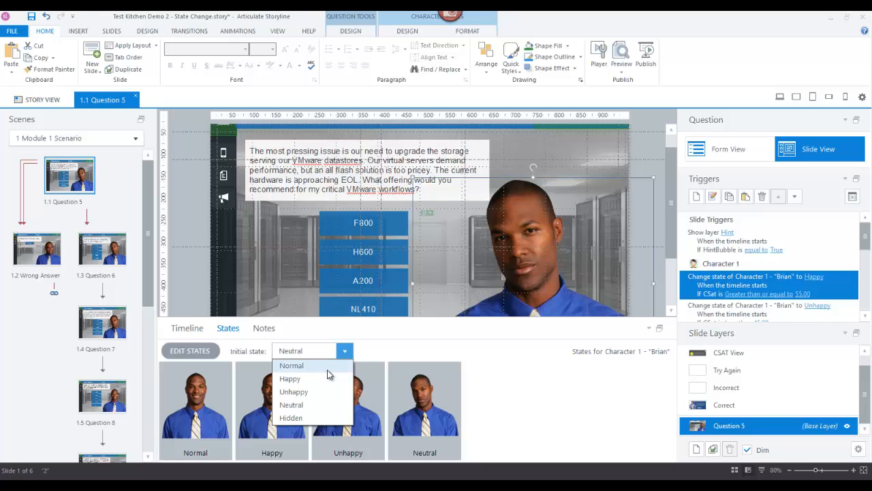
{"action": "left_click", "coordinate": [380, 358]}
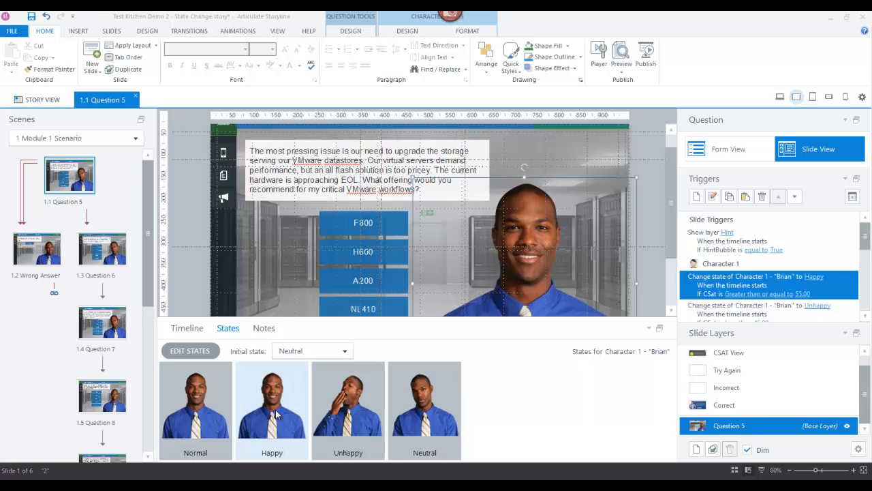
{"action": "left_click", "coordinate": [325, 437]}
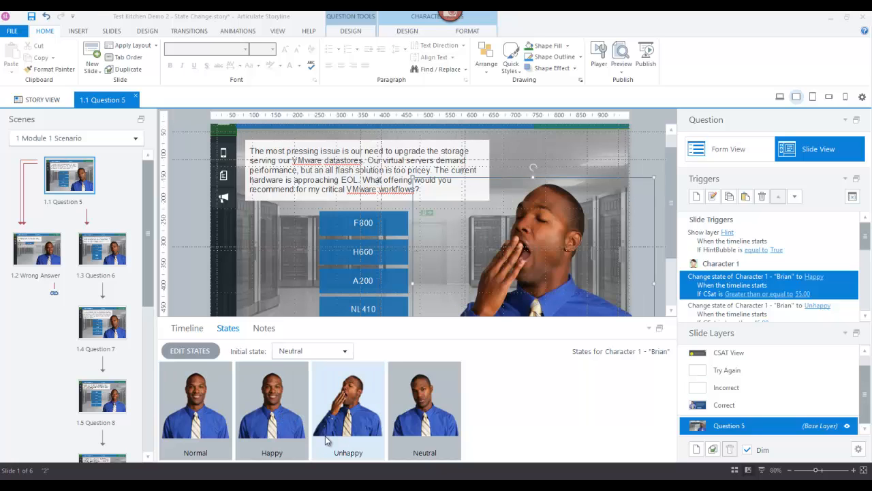
{"action": "left_click", "coordinate": [424, 433]}
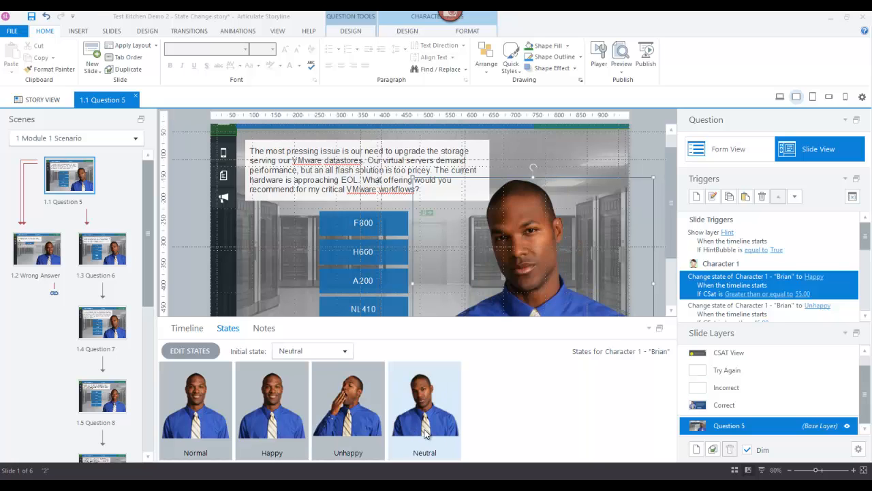
Try to add a new state named Happy to the character, then finish editing its states
{"action": "left_click", "coordinate": [181, 352]}
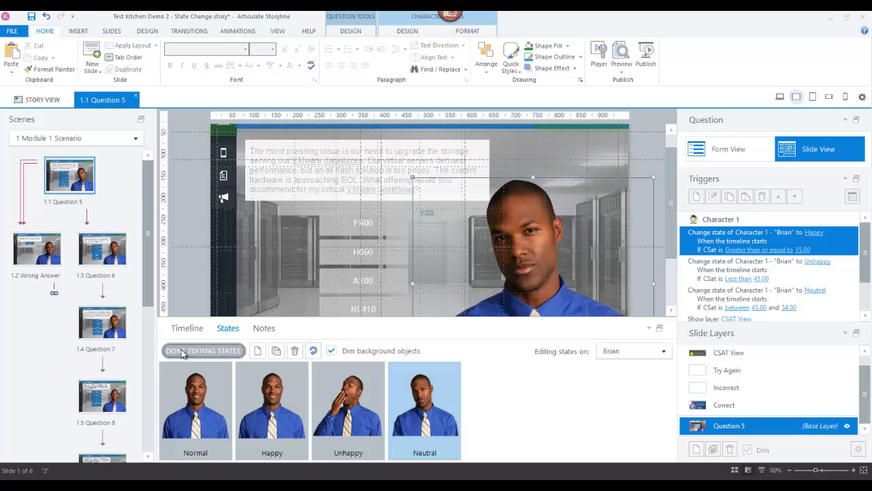
{"action": "left_click", "coordinate": [258, 351]}
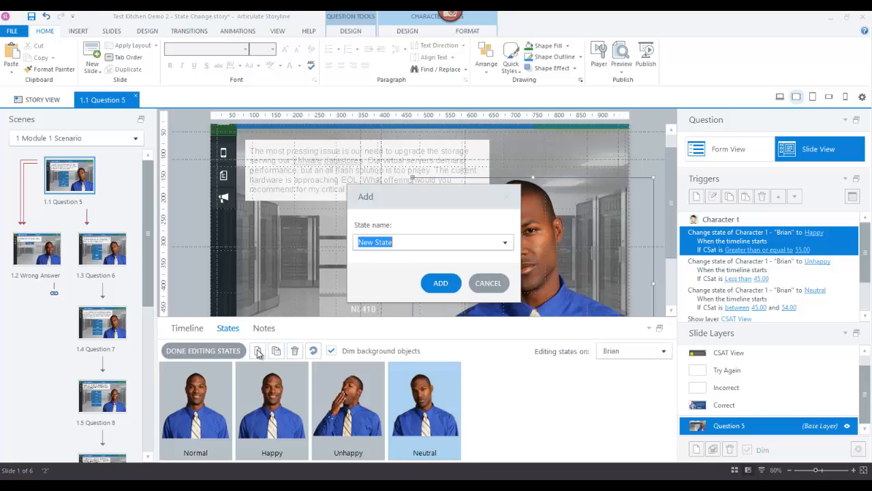
{"action": "left_click", "coordinate": [505, 246]}
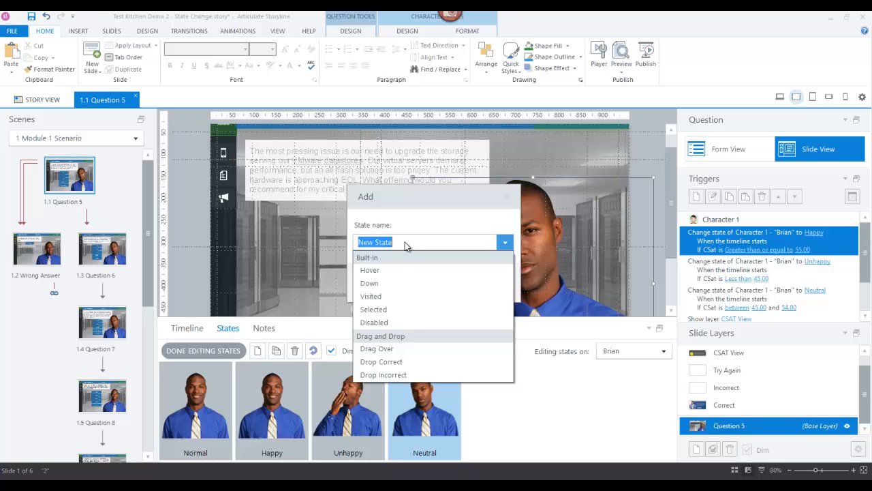
{"action": "type", "text": "Happ"}
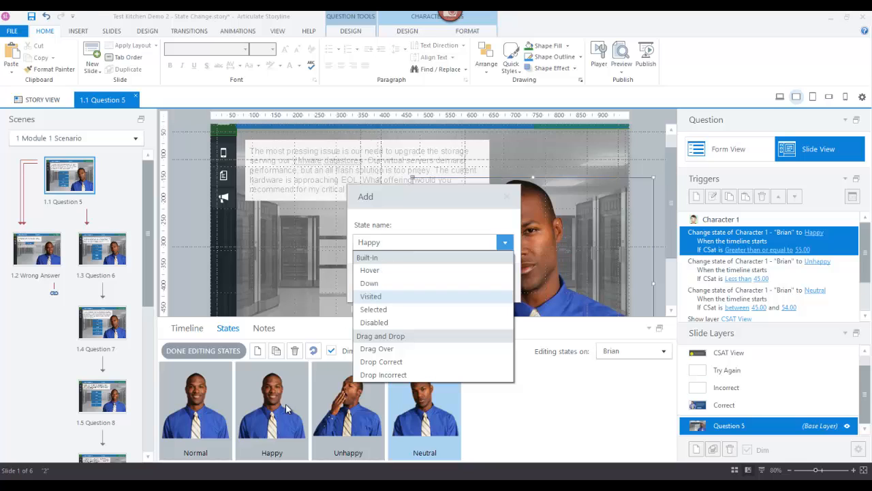
{"action": "left_click", "coordinate": [474, 242]}
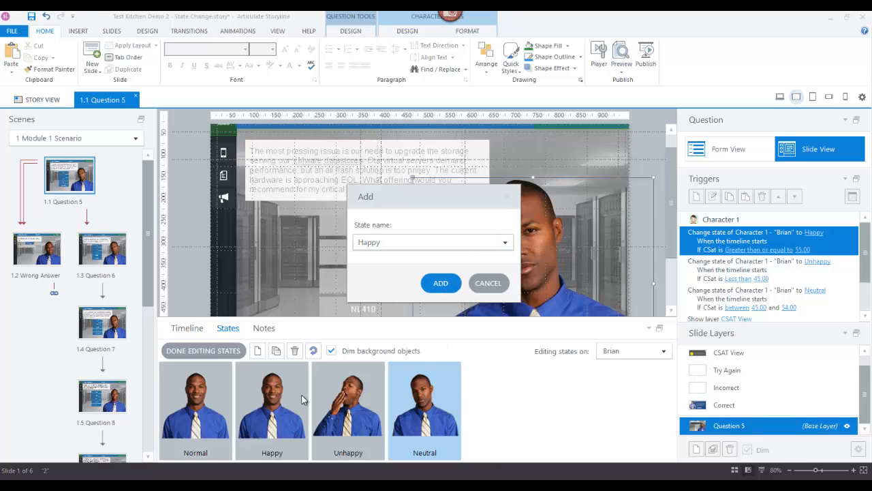
{"action": "left_click", "coordinate": [487, 282]}
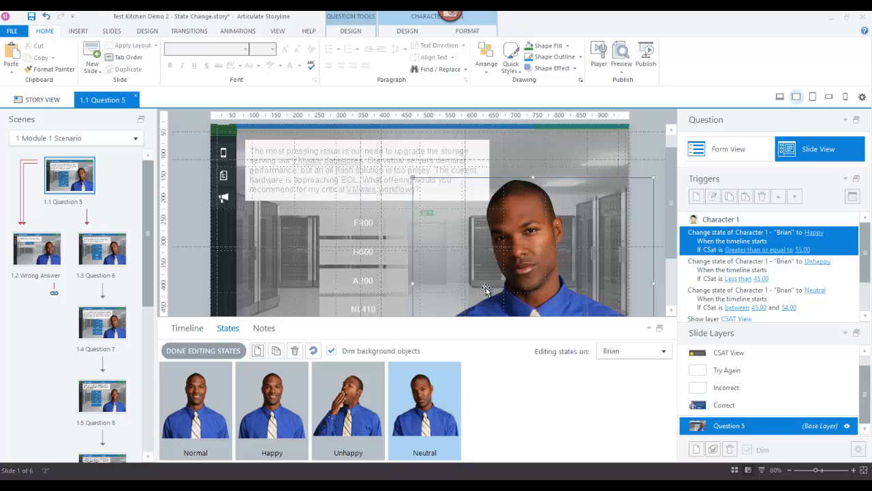
{"action": "left_click", "coordinate": [203, 351]}
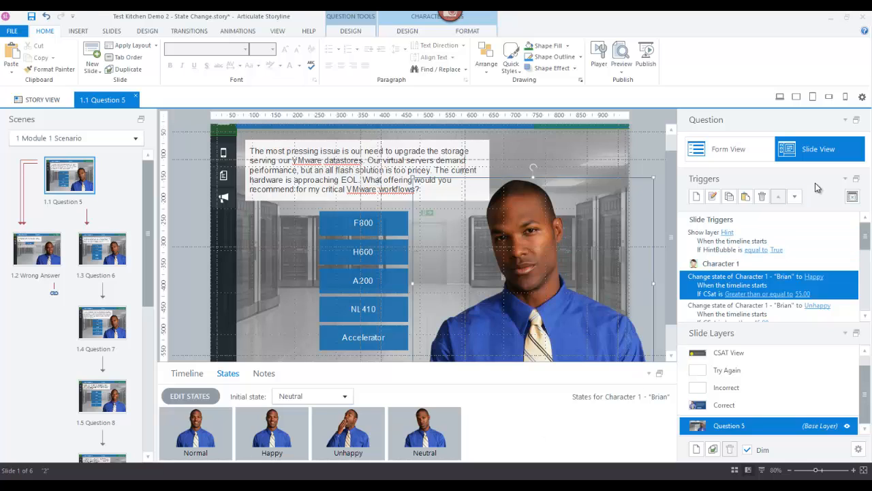
Start a new project variable named CSat with the type Number
{"action": "left_click", "coordinate": [852, 197]}
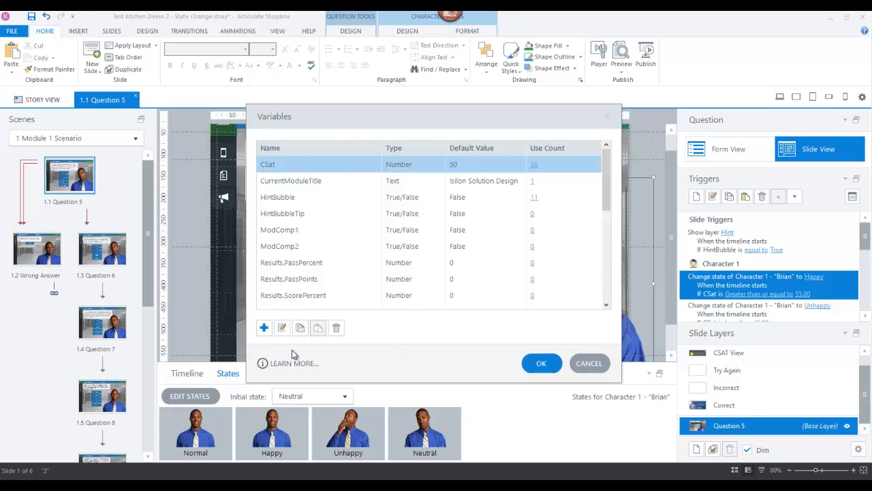
{"action": "left_click", "coordinate": [264, 329]}
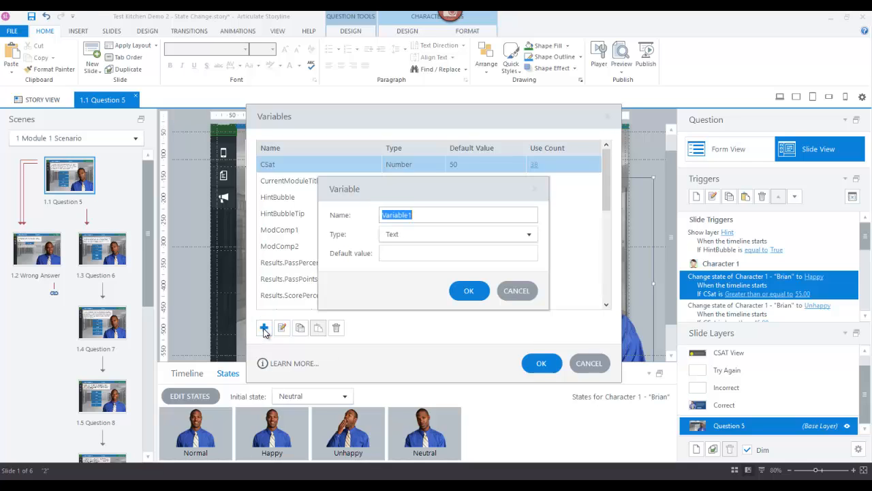
{"action": "type", "text": "CSat"}
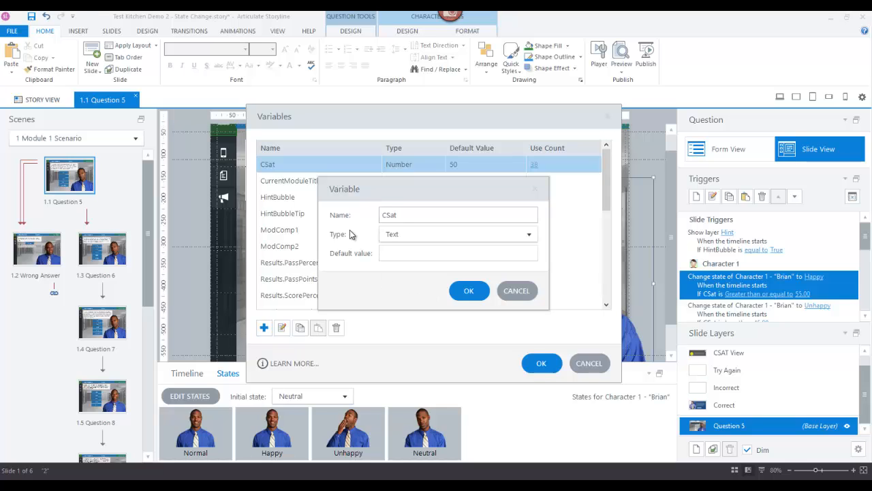
{"action": "left_click", "coordinate": [532, 233]}
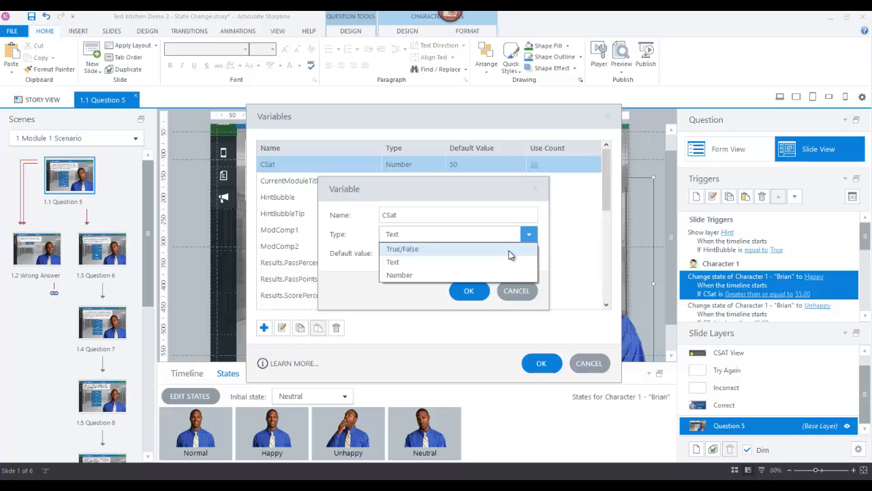
{"action": "left_click", "coordinate": [425, 276]}
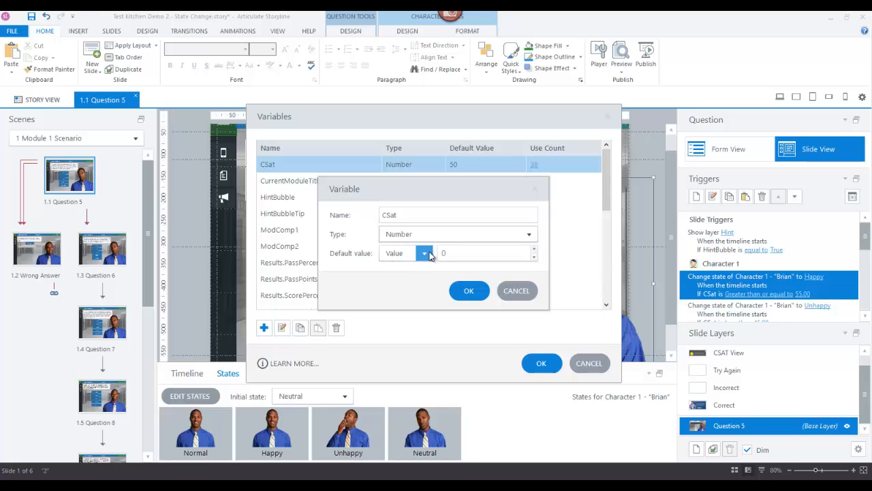
Try to create the CSat variable with a fixed default value of 50, then close the project variables
{"action": "left_click", "coordinate": [423, 256]}
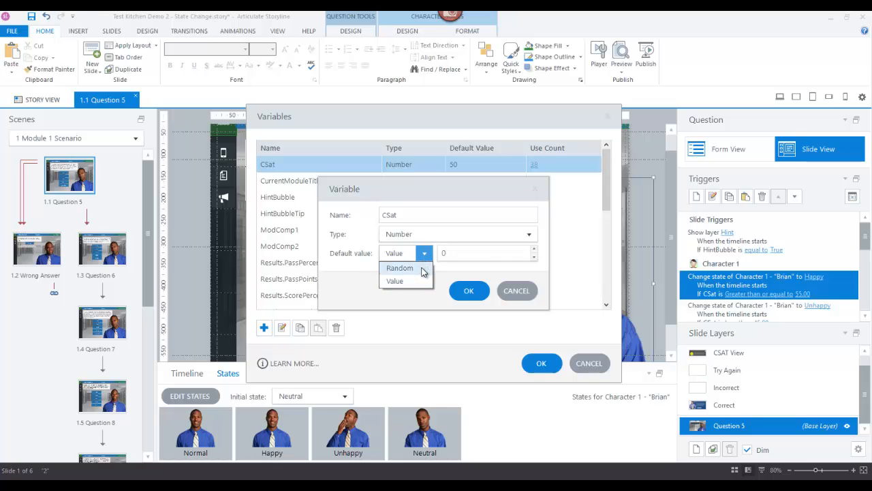
{"action": "left_click", "coordinate": [418, 280]}
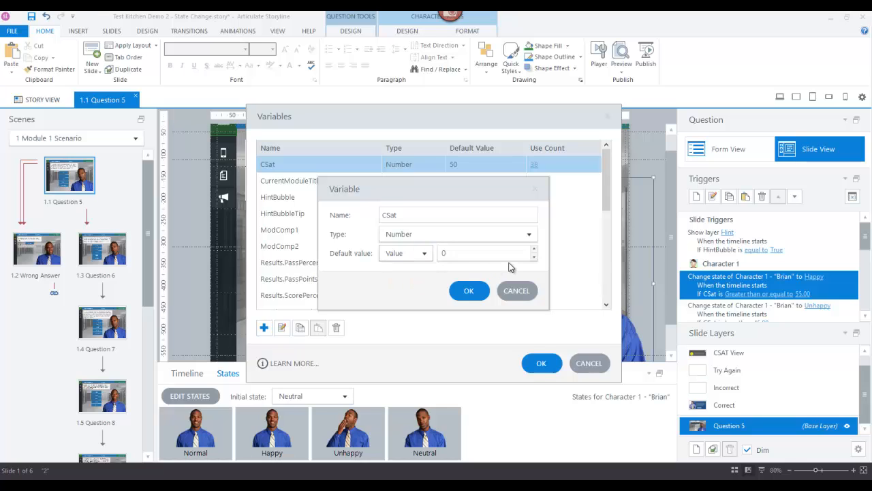
{"action": "left_click_drag", "start_coordinate": [454, 253], "coordinate": [434, 253]}
{"action": "type", "text": "50"}
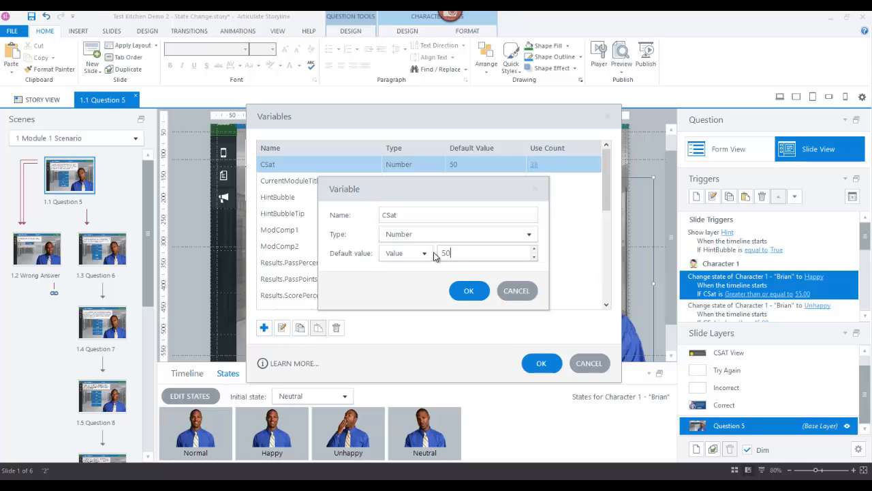
{"action": "left_click", "coordinate": [469, 292]}
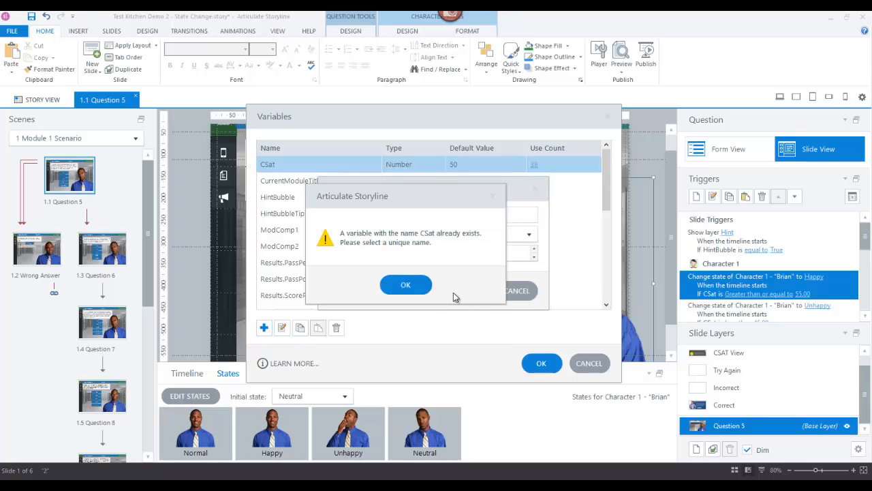
{"action": "left_click", "coordinate": [408, 287]}
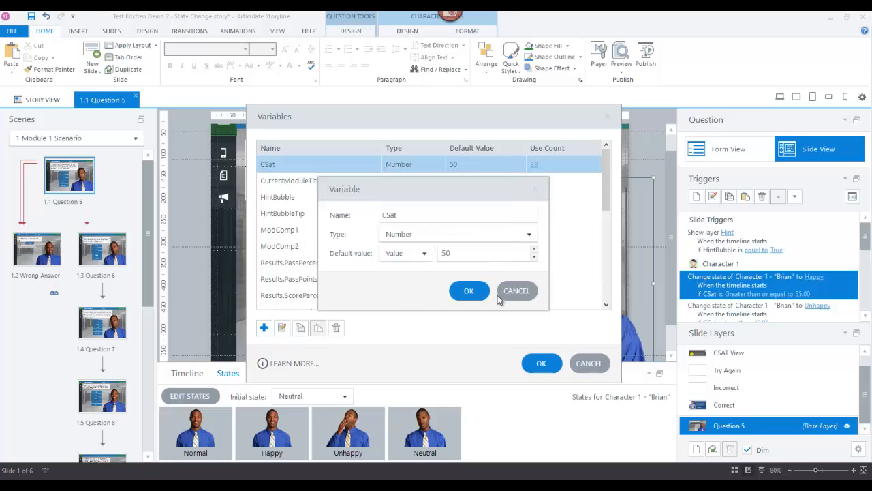
{"action": "left_click", "coordinate": [516, 292]}
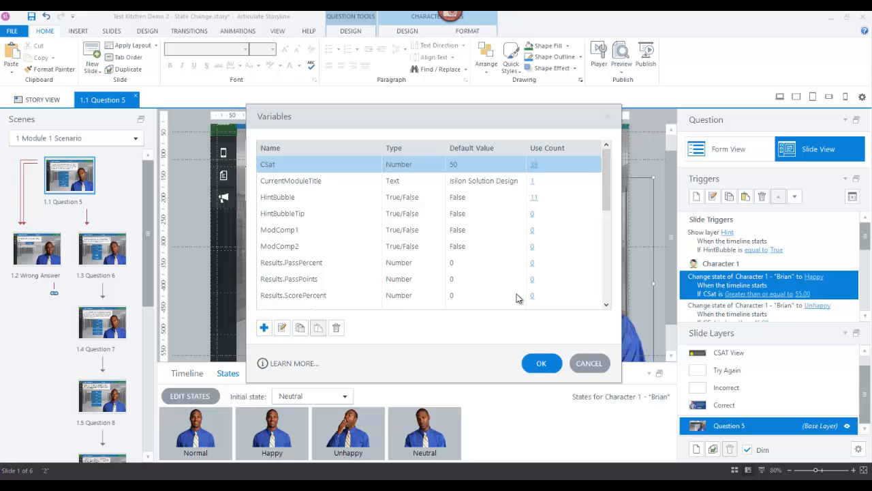
{"action": "left_click", "coordinate": [550, 364]}
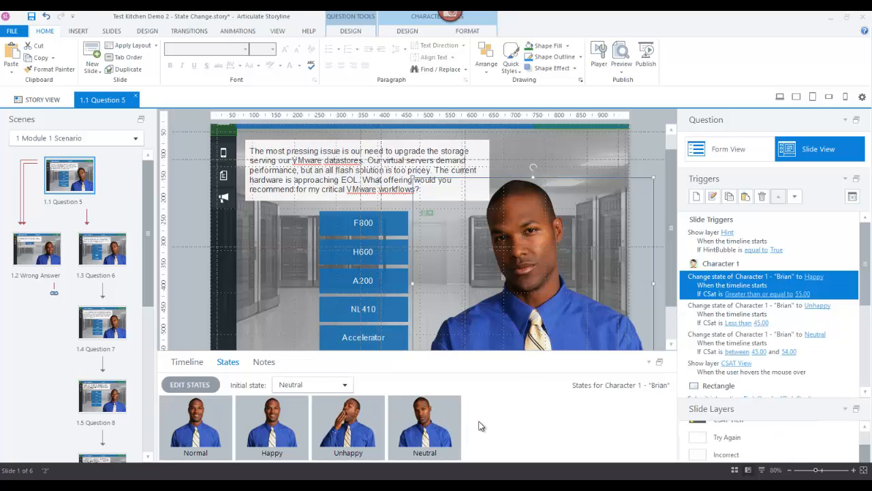
Preview the character's Happy pose on the slide, then show the slide's timeline
{"action": "left_click", "coordinate": [294, 431]}
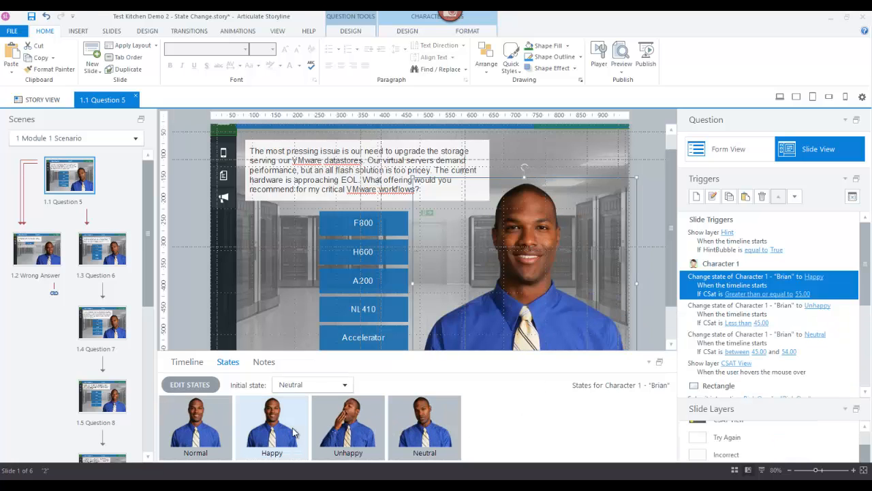
{"action": "left_click", "coordinate": [502, 405]}
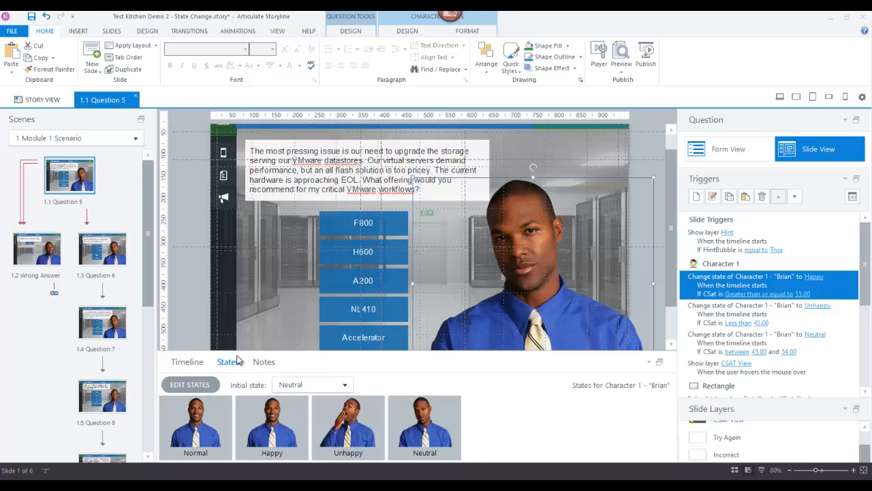
{"action": "left_click", "coordinate": [187, 362]}
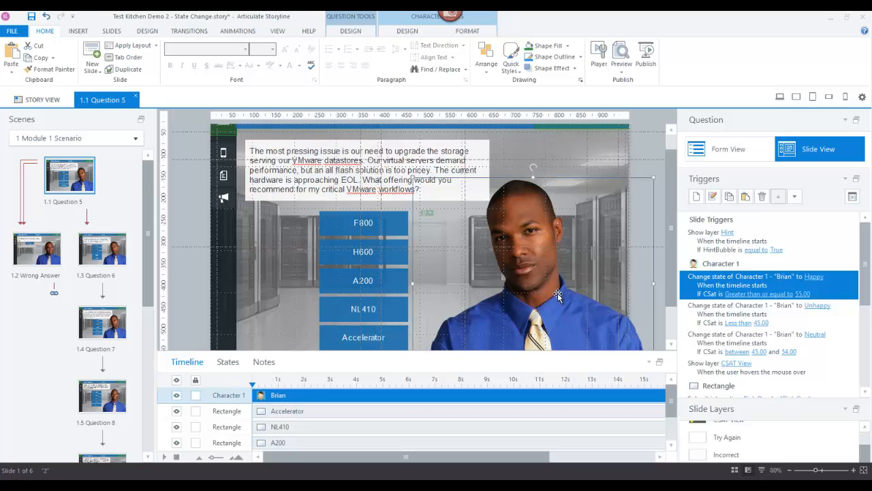
Go through the answer rectangles from F800 to Accelerator and examine the triggers attached to each
{"action": "left_click", "coordinate": [366, 223]}
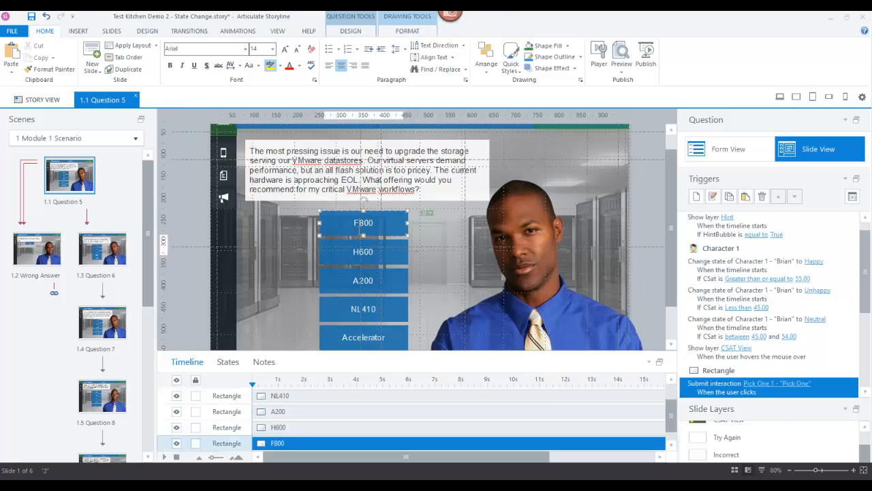
{"action": "left_click", "coordinate": [363, 253]}
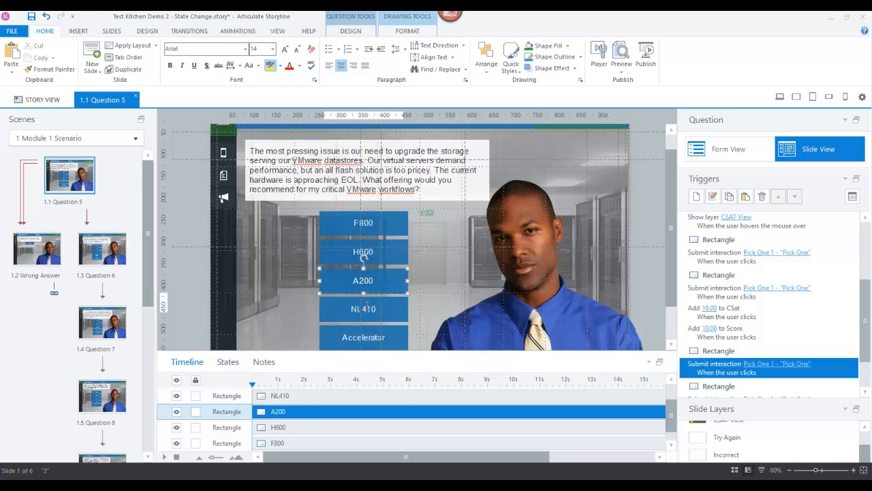
{"action": "left_click", "coordinate": [366, 305]}
{"action": "key", "text": "Tab"}
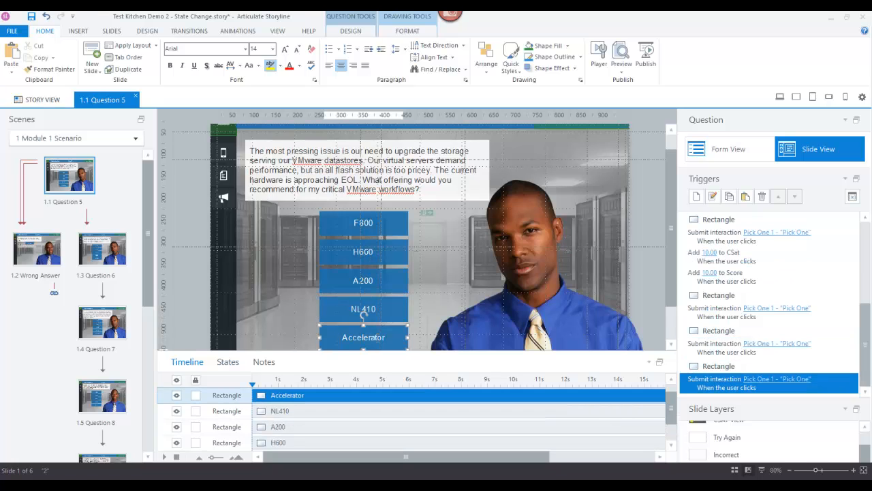
Open the character's Happy trigger for editing and choose Change state of as its action
{"action": "left_click", "coordinate": [526, 225]}
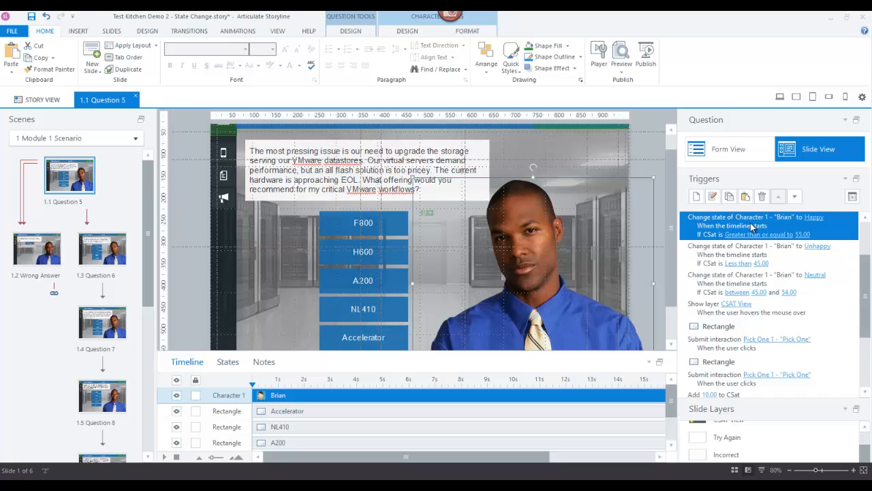
{"action": "double_click", "coordinate": [752, 227]}
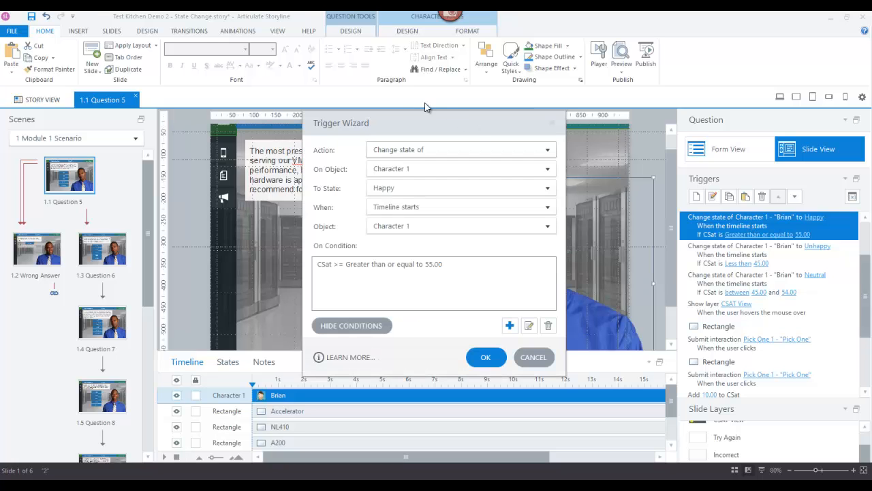
{"action": "left_click_drag", "start_coordinate": [434, 117], "coordinate": [228, 103]}
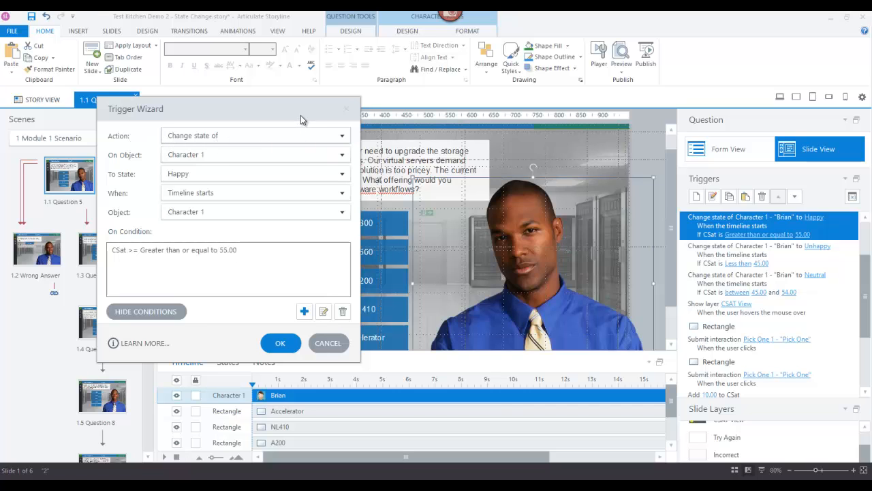
{"action": "left_click", "coordinate": [342, 137]}
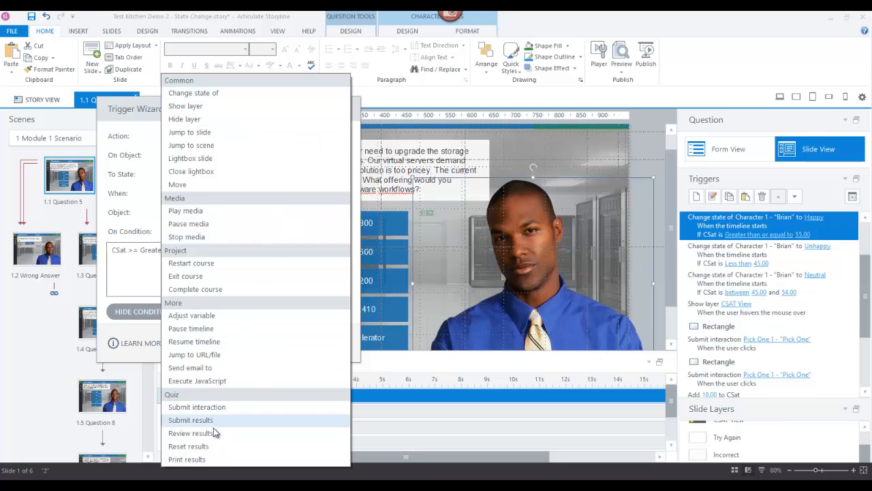
{"action": "left_click", "coordinate": [210, 96]}
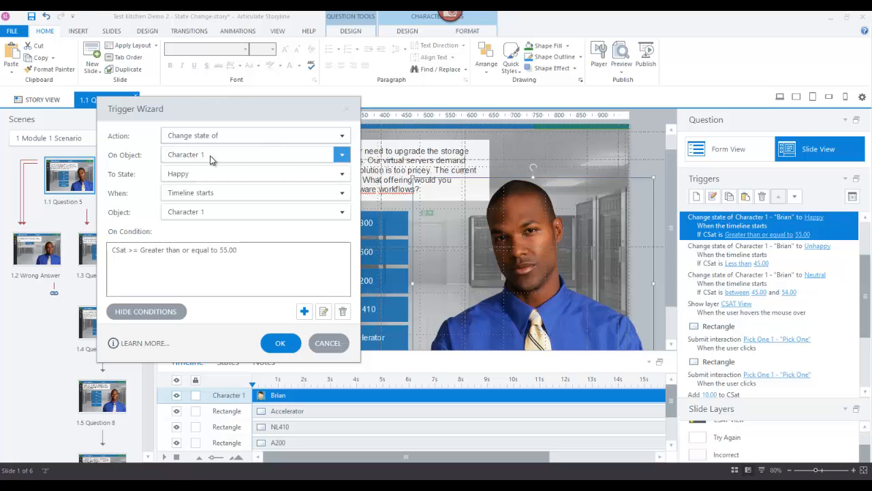
Set the trigger to act on Character 1 and change it to the Happy state
{"action": "left_click", "coordinate": [343, 157]}
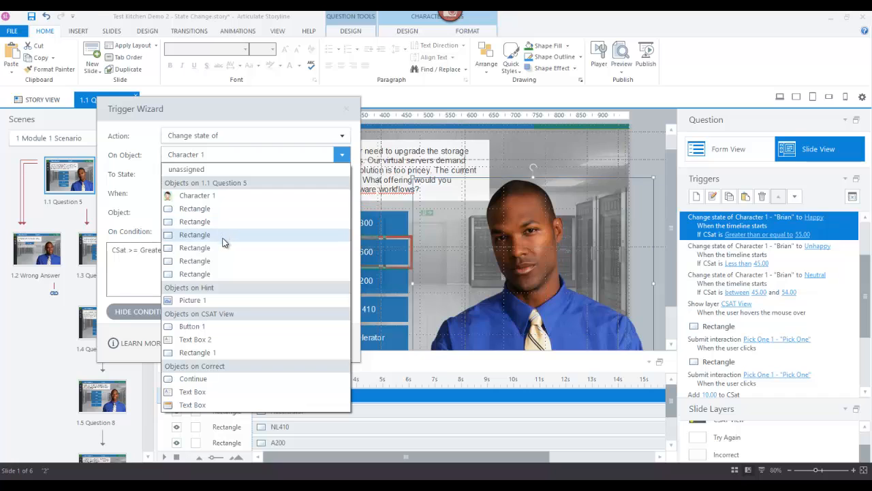
{"action": "left_click", "coordinate": [205, 195]}
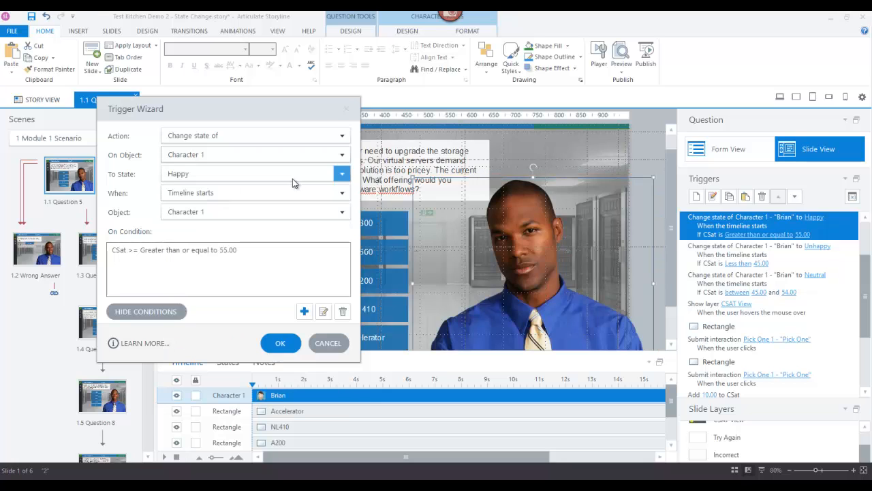
{"action": "left_click", "coordinate": [348, 175]}
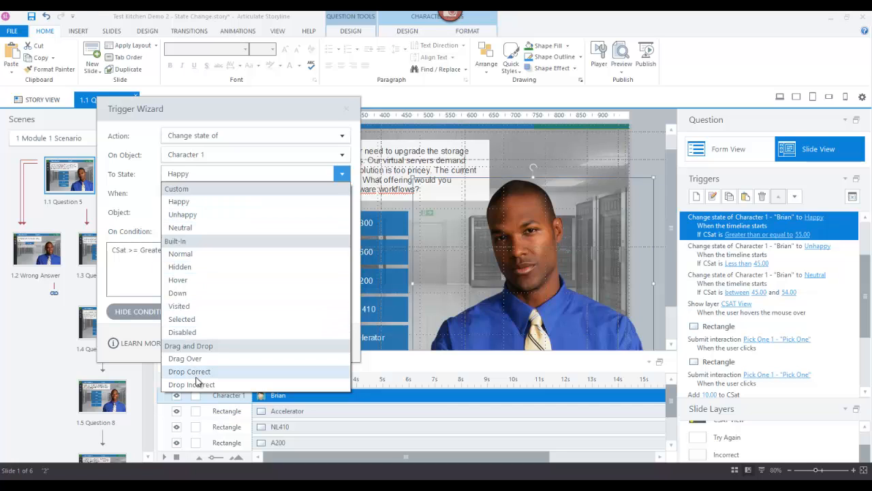
{"action": "left_click", "coordinate": [179, 202]}
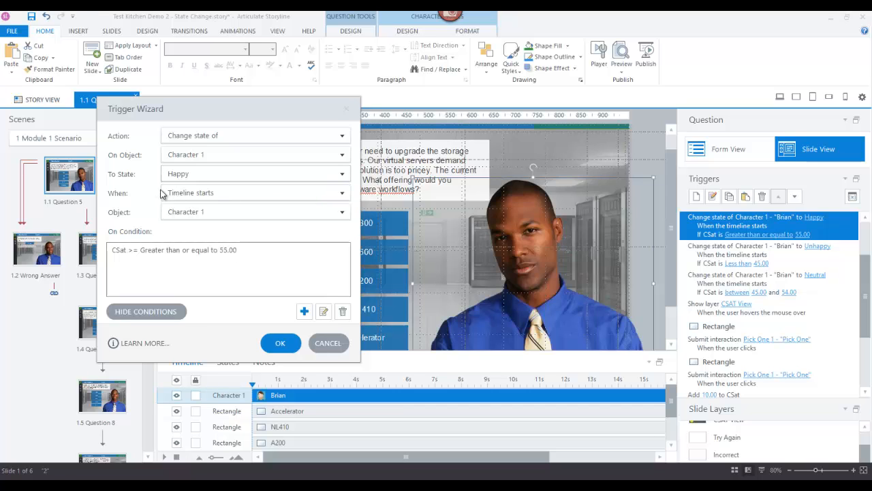
Set the trigger to run when the timeline starts for Character 1, then save the trigger
{"action": "left_click", "coordinate": [342, 194]}
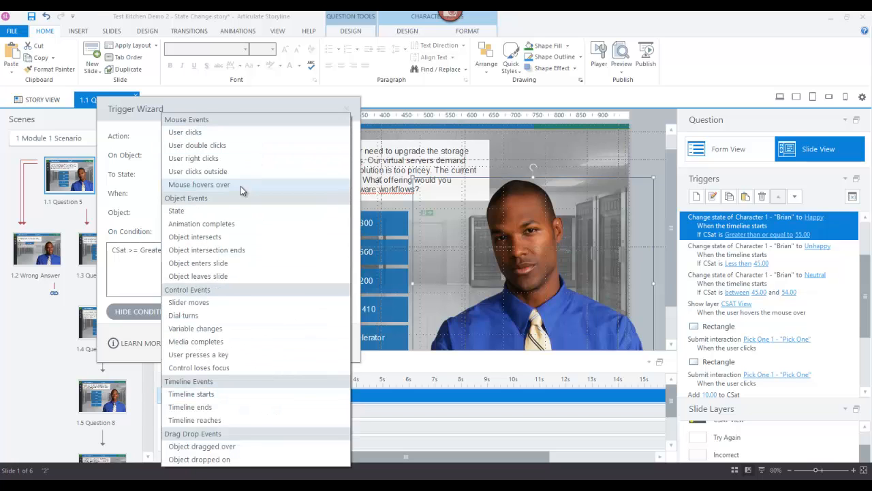
{"action": "left_click", "coordinate": [198, 395]}
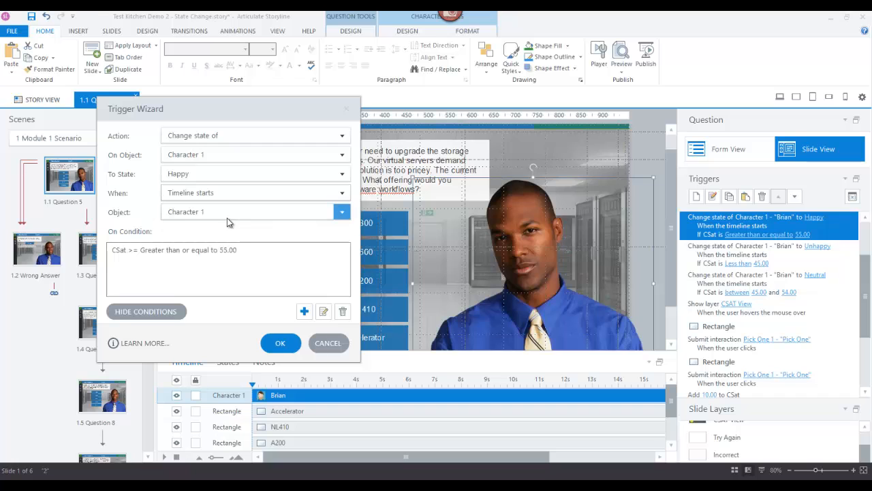
{"action": "left_click", "coordinate": [342, 215]}
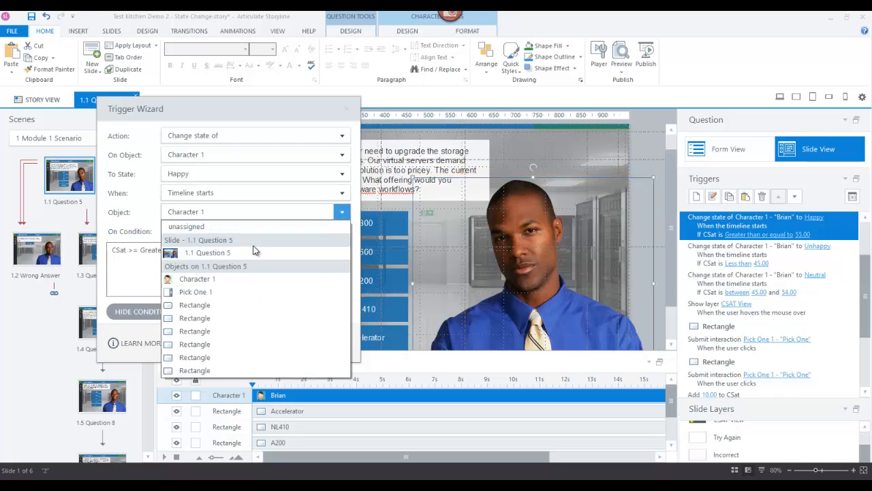
{"action": "left_click", "coordinate": [242, 280]}
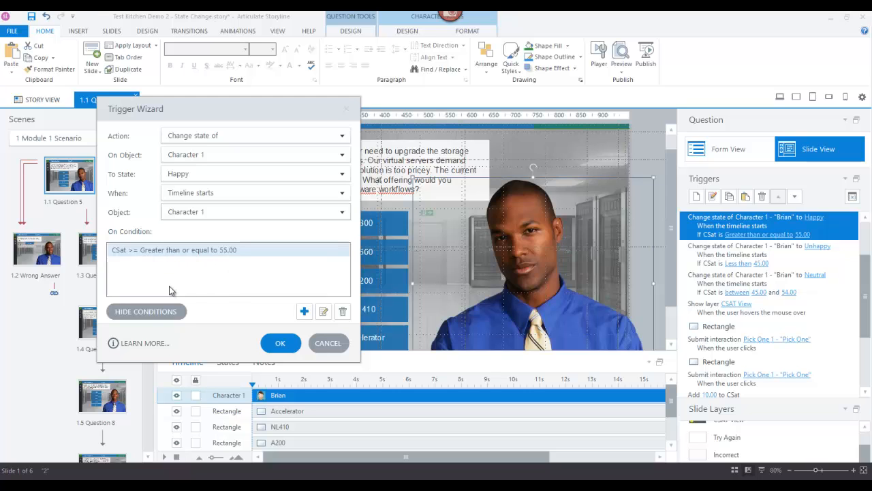
{"action": "left_click", "coordinate": [280, 346]}
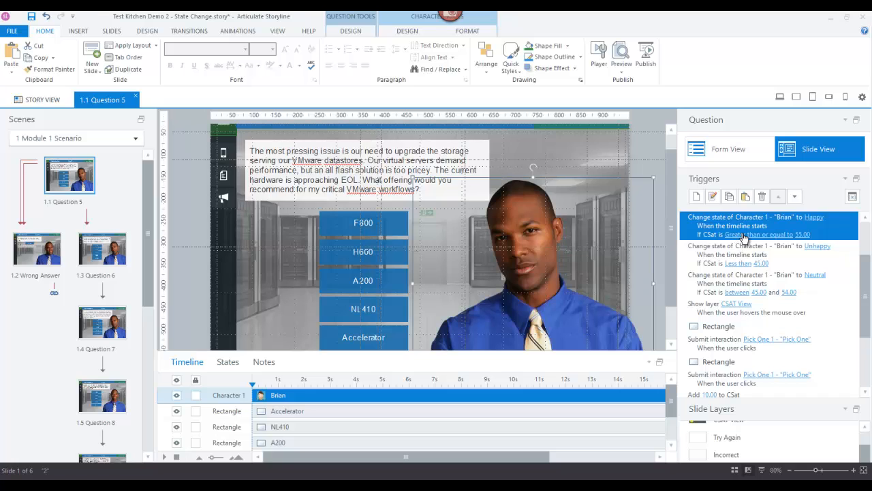
Review the character's Unhappy and Neutral triggers and compare them with its states, previewing the Unhappy pose
{"action": "left_click", "coordinate": [228, 362]}
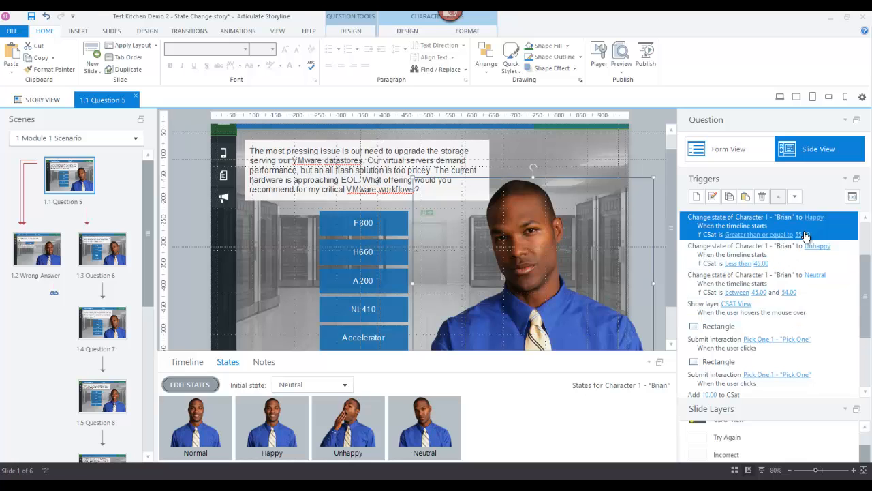
{"action": "left_click", "coordinate": [753, 256]}
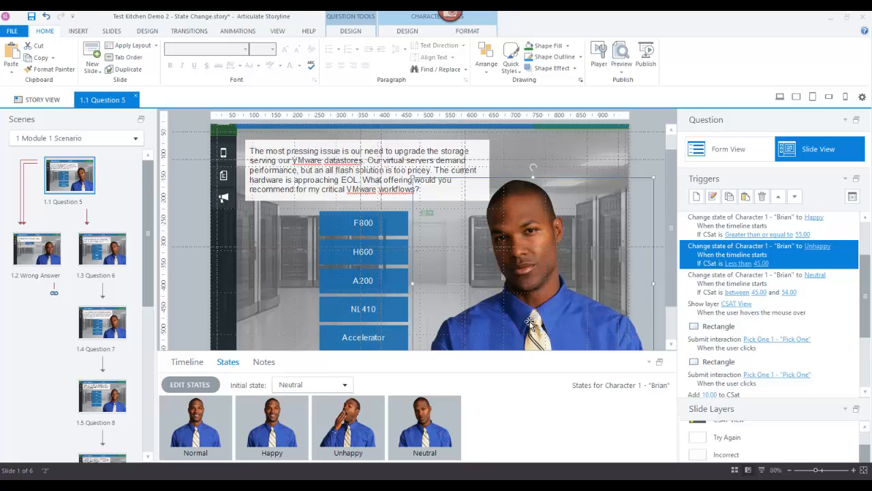
{"action": "left_click", "coordinate": [347, 439]}
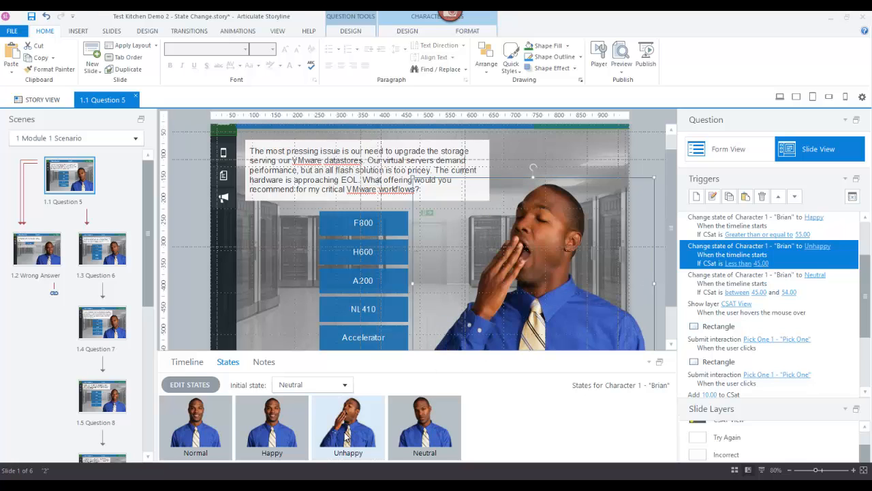
{"action": "left_click", "coordinate": [730, 286]}
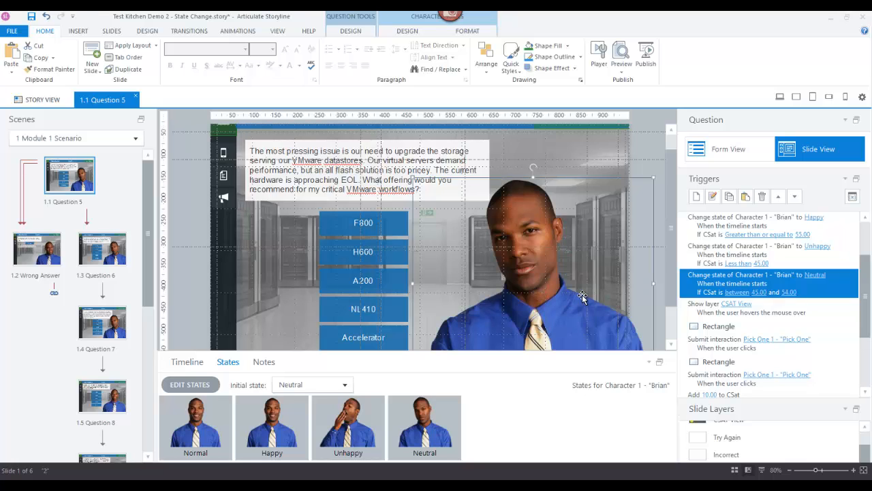
Examine the character's trigger that shows the CSAT View layer, then open that layer to view its contents
{"action": "scroll", "coordinate": [582, 297], "scroll_direction": "down", "scroll_amount": 1}
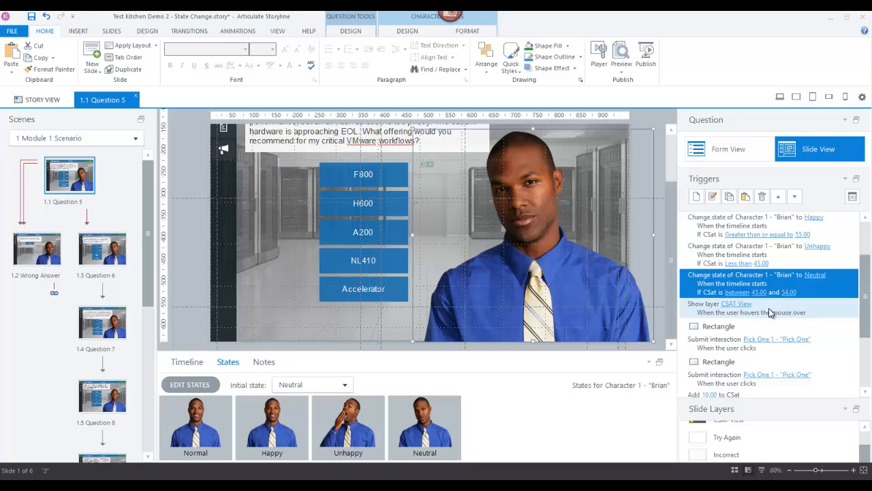
{"action": "left_click", "coordinate": [771, 313]}
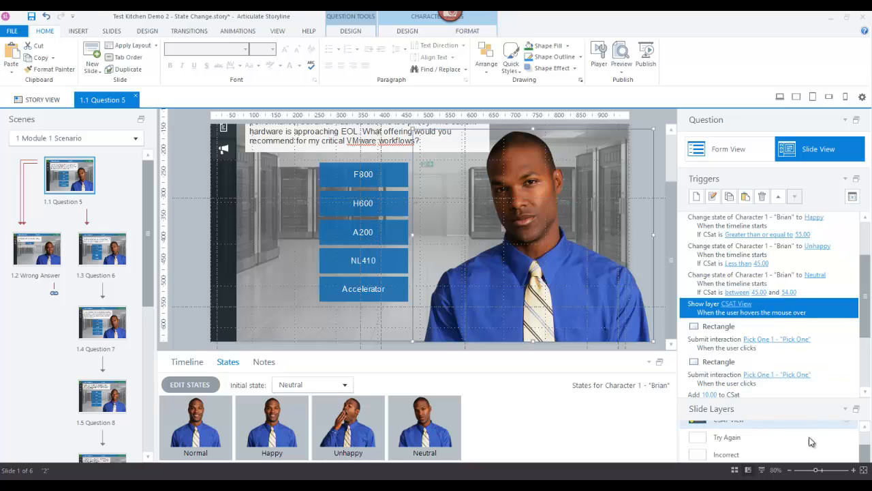
{"action": "left_click", "coordinate": [864, 426]}
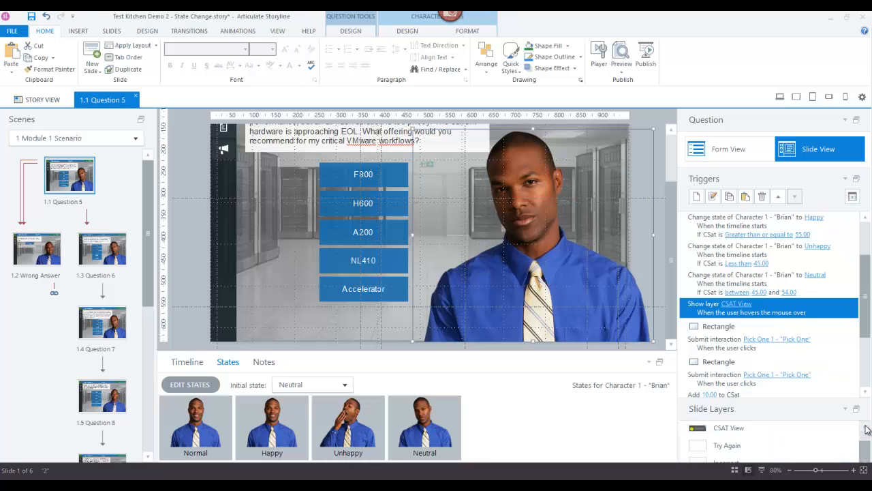
{"action": "left_click", "coordinate": [733, 431]}
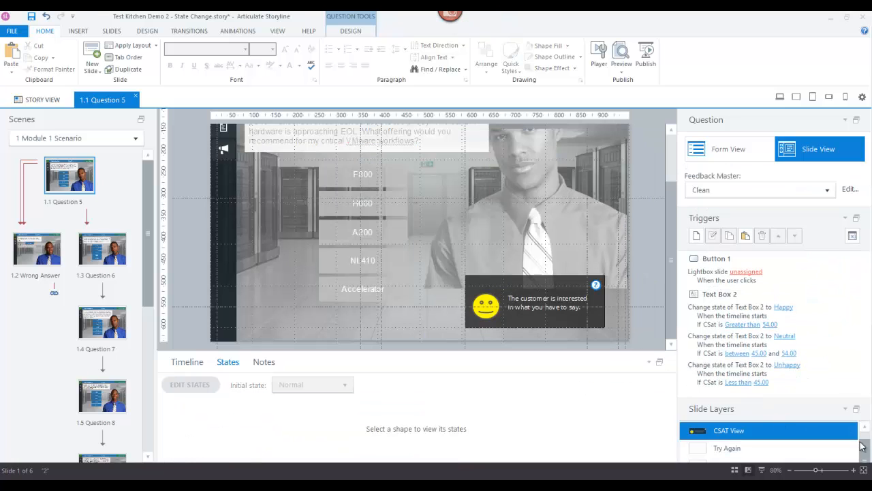
{"action": "left_click_drag", "start_coordinate": [865, 450], "coordinate": [868, 466]}
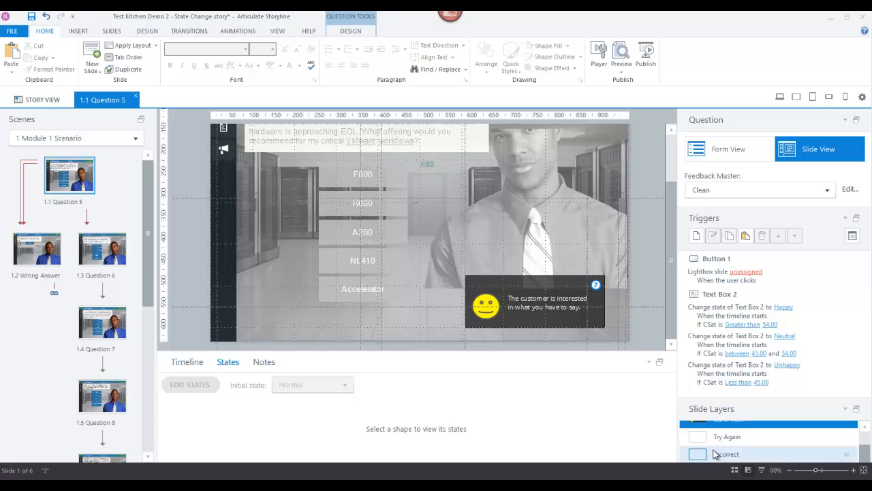
Preview the Happy, Neutral and Unhappy states of the CSAT View layer's message text box, then return to the Question 5 base layer
{"action": "left_click", "coordinate": [533, 298]}
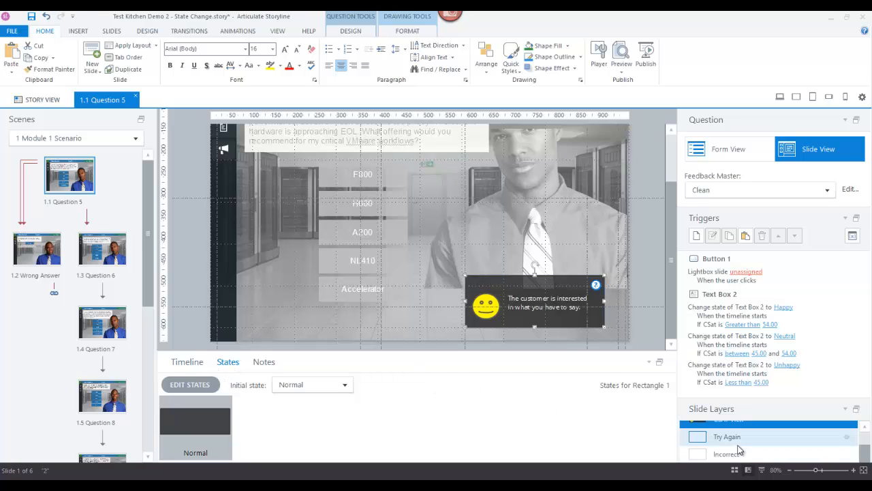
{"action": "left_click", "coordinate": [558, 308]}
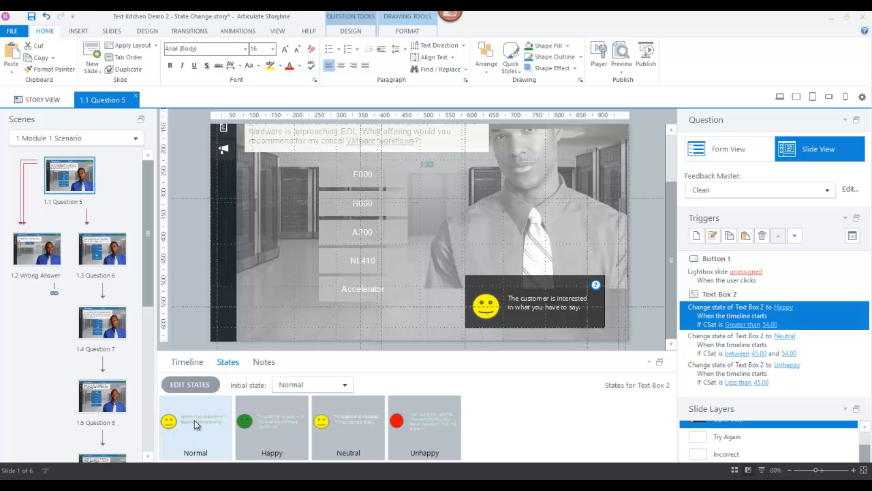
{"action": "left_click", "coordinate": [259, 427]}
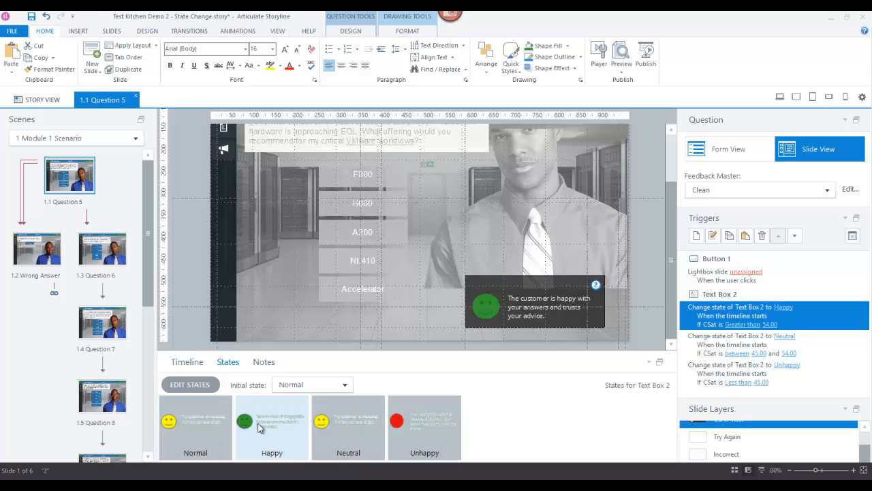
{"action": "left_click", "coordinate": [335, 427]}
{"action": "left_click", "coordinate": [417, 423]}
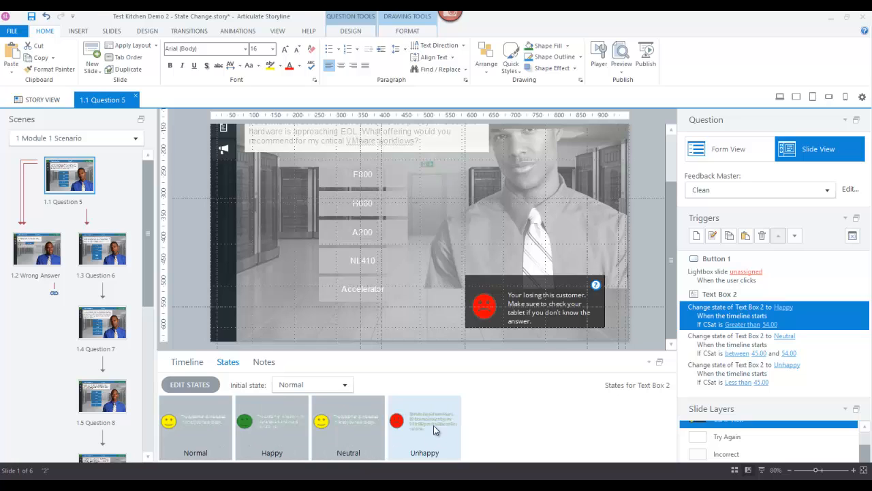
{"action": "left_click", "coordinate": [549, 438]}
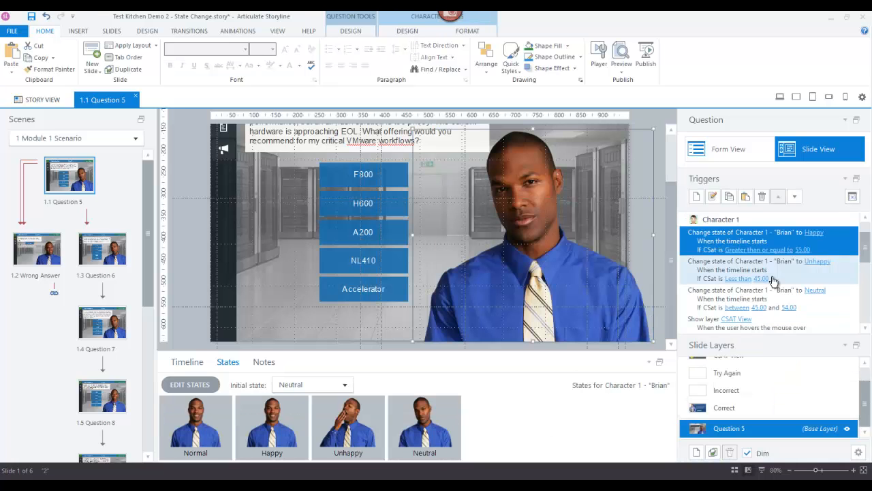
{"action": "left_click", "coordinate": [659, 212]}
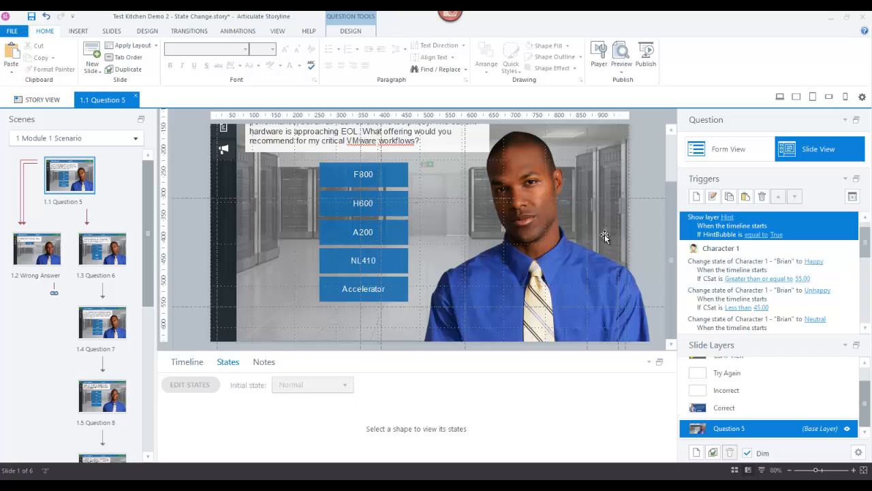
Start a new trigger that changes the state of Character 1 to Happy when the Character 1 timeline starts
{"action": "left_click", "coordinate": [527, 228]}
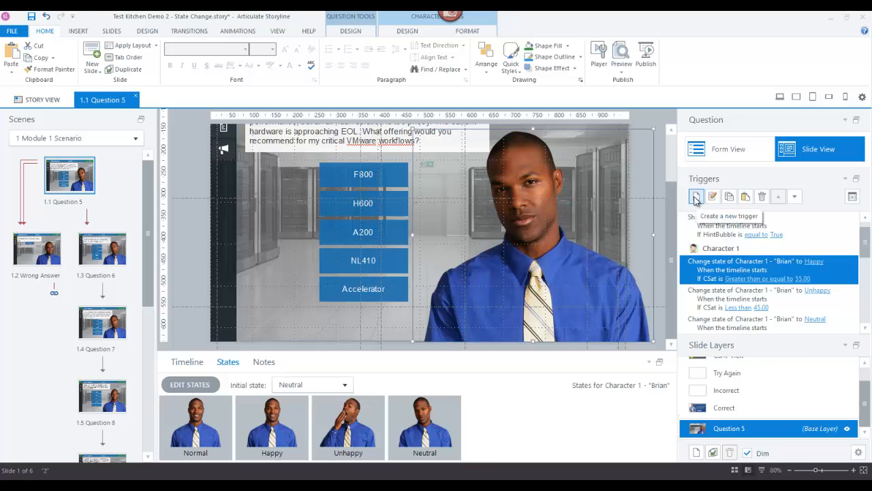
{"action": "left_click", "coordinate": [696, 197]}
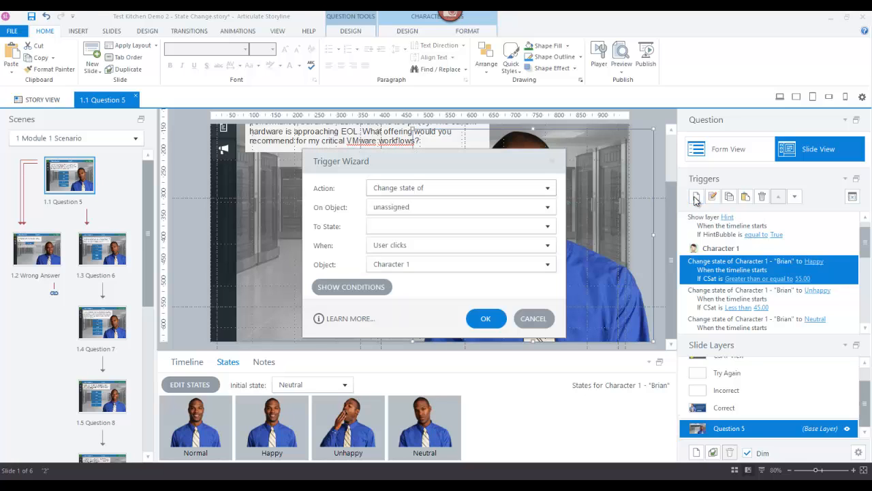
{"action": "left_click_drag", "start_coordinate": [454, 164], "coordinate": [240, 92]}
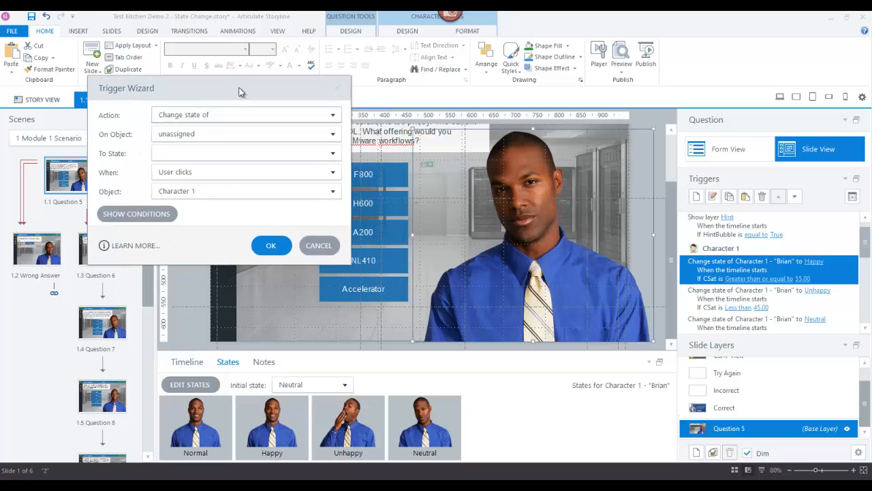
{"action": "left_click", "coordinate": [333, 115]}
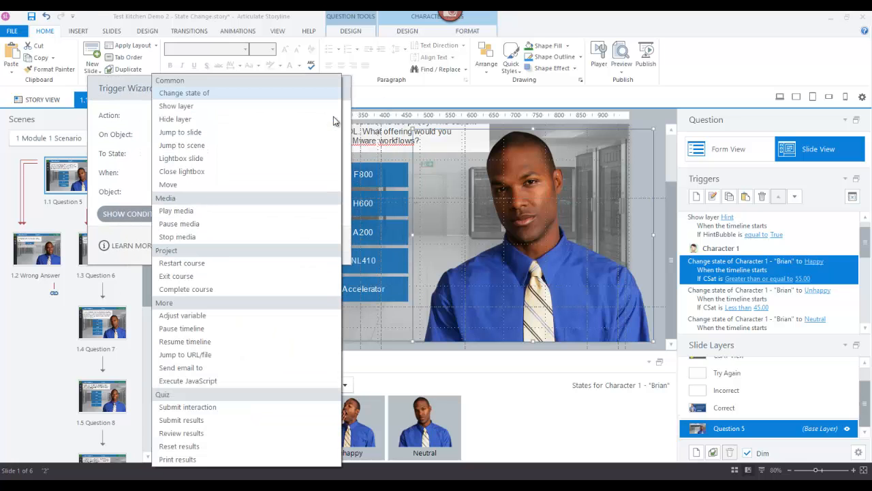
{"action": "left_click", "coordinate": [198, 96]}
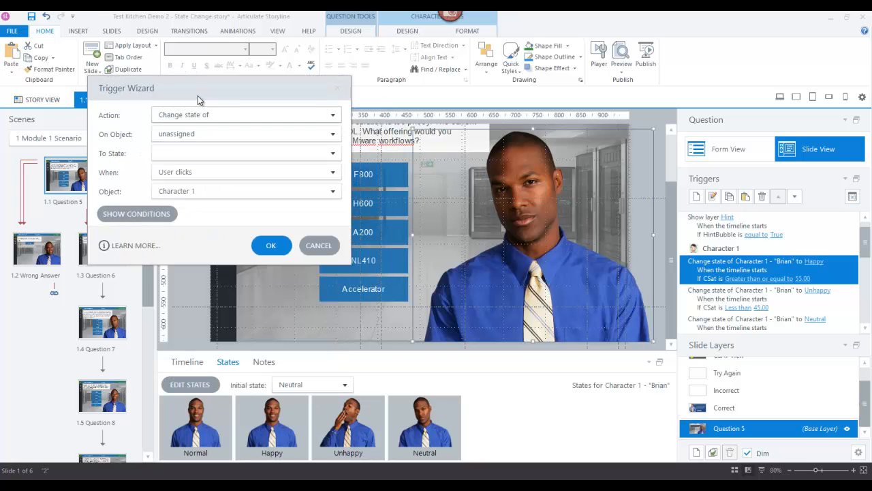
{"action": "left_click", "coordinate": [333, 135]}
{"action": "left_click", "coordinate": [237, 179]}
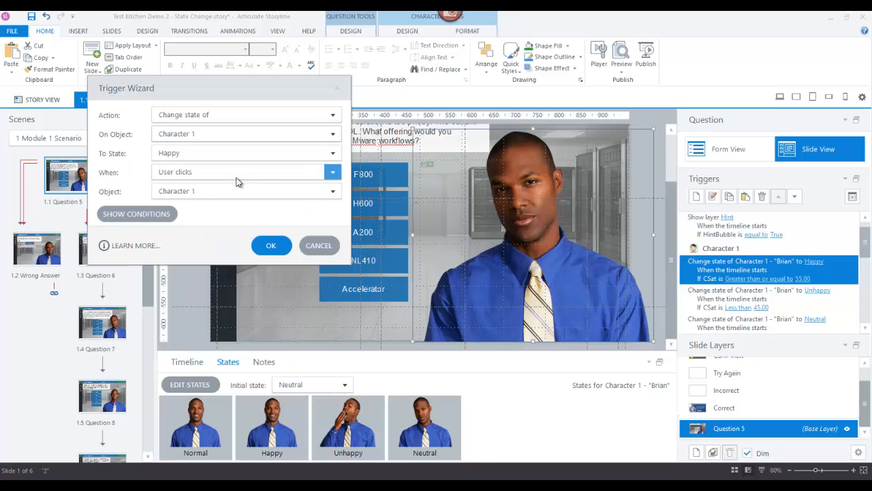
{"action": "left_click", "coordinate": [333, 153]}
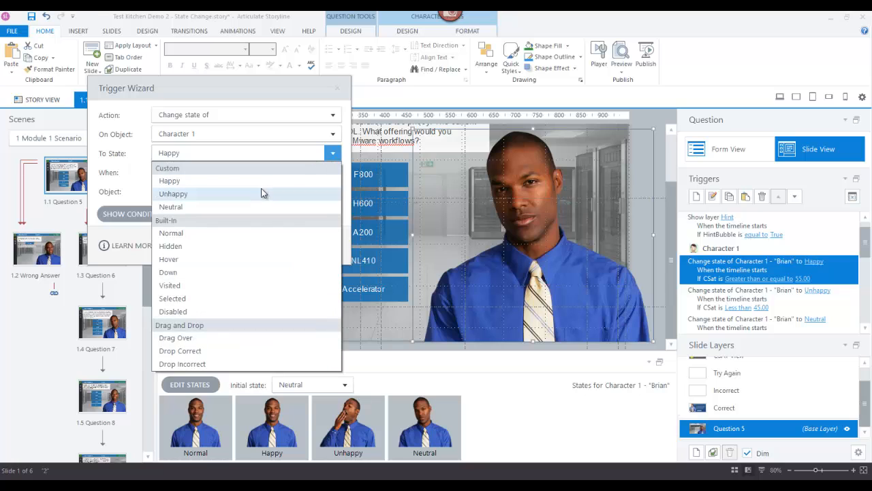
{"action": "left_click", "coordinate": [181, 181]}
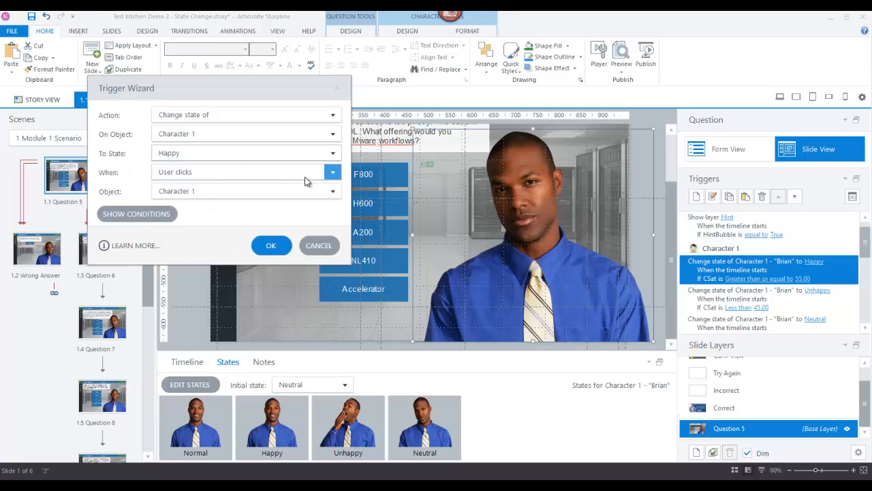
{"action": "left_click", "coordinate": [333, 173]}
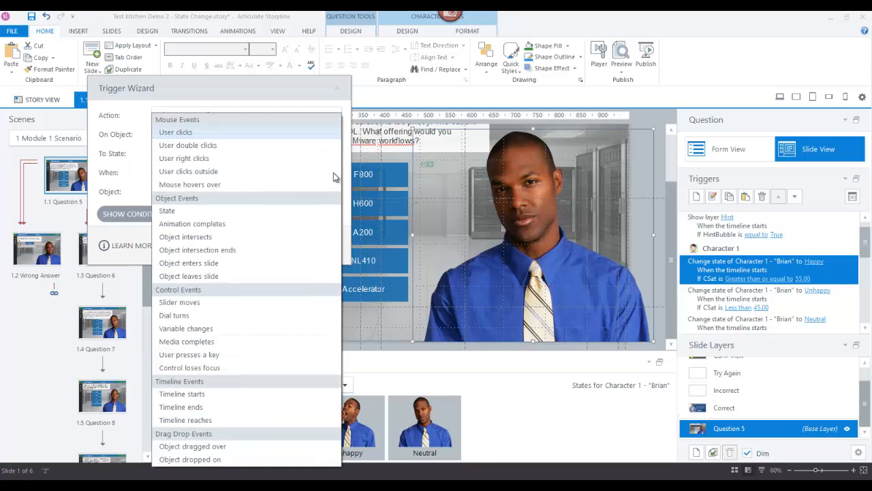
{"action": "left_click", "coordinate": [233, 394]}
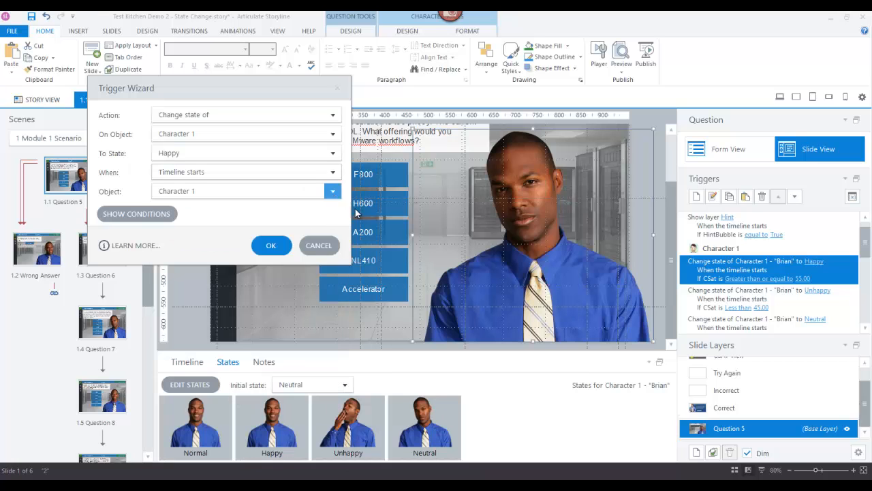
Add a condition to the new trigger that tests the CSat variable with the greater than or equal to operator
{"action": "left_click", "coordinate": [146, 217]}
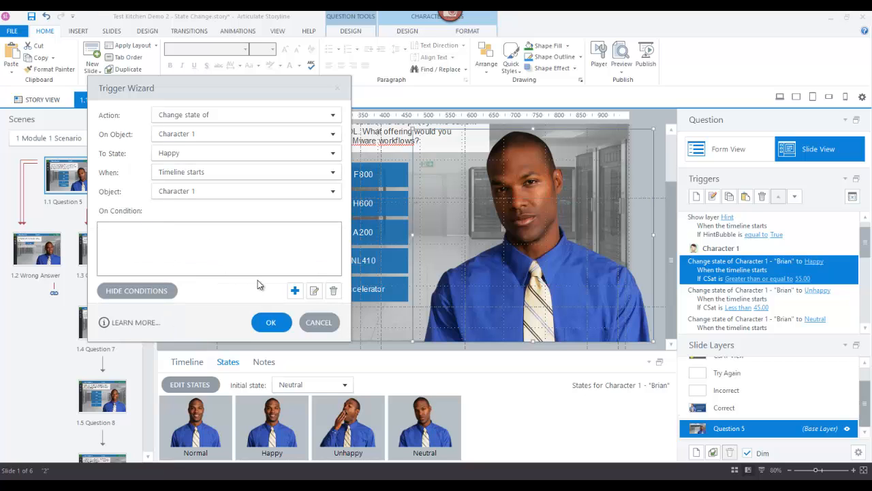
{"action": "left_click", "coordinate": [297, 291]}
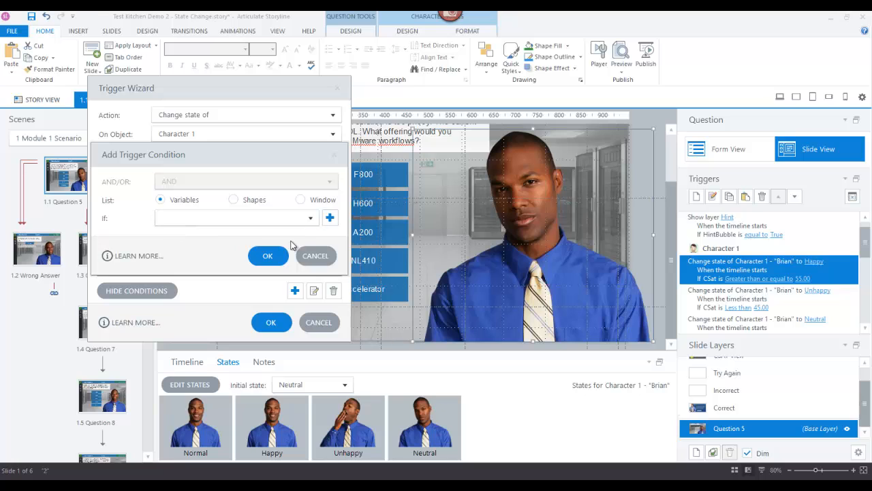
{"action": "left_click", "coordinate": [312, 218]}
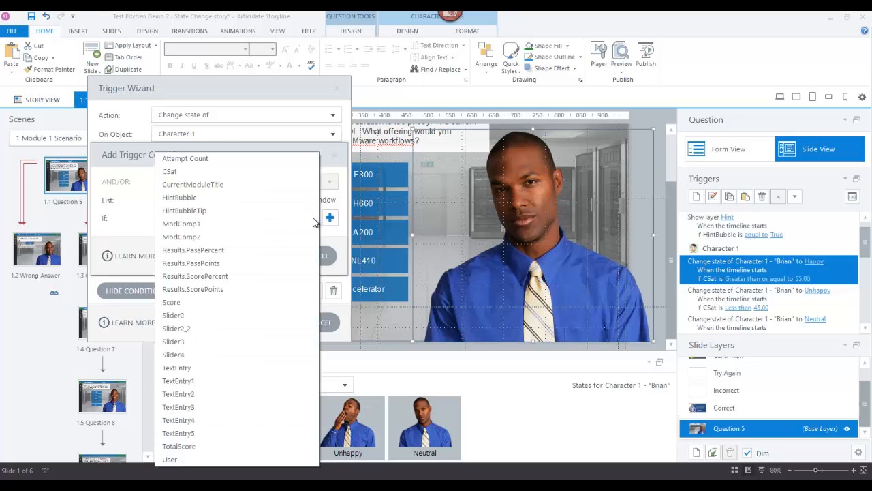
{"action": "left_click", "coordinate": [176, 178]}
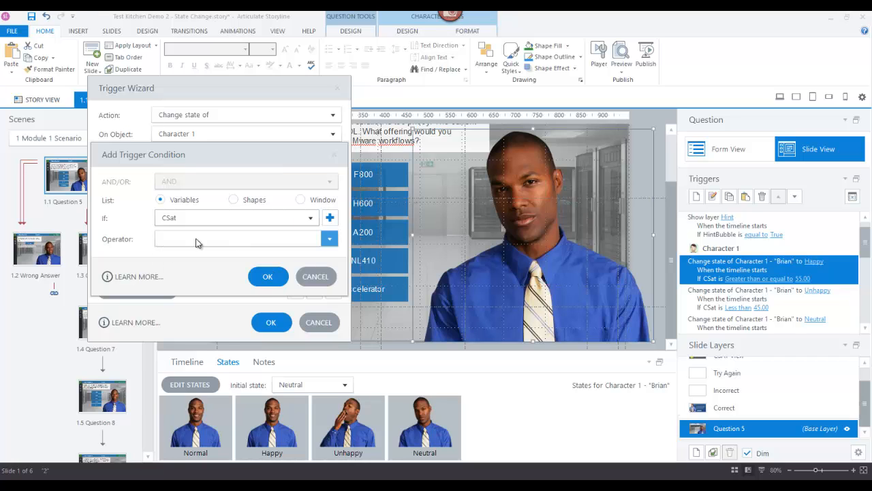
{"action": "left_click", "coordinate": [329, 239]}
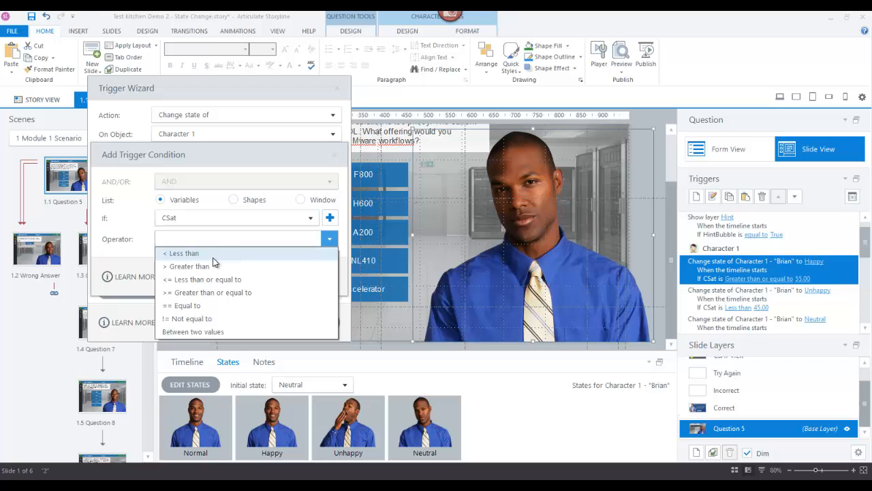
{"action": "left_click", "coordinate": [222, 292]}
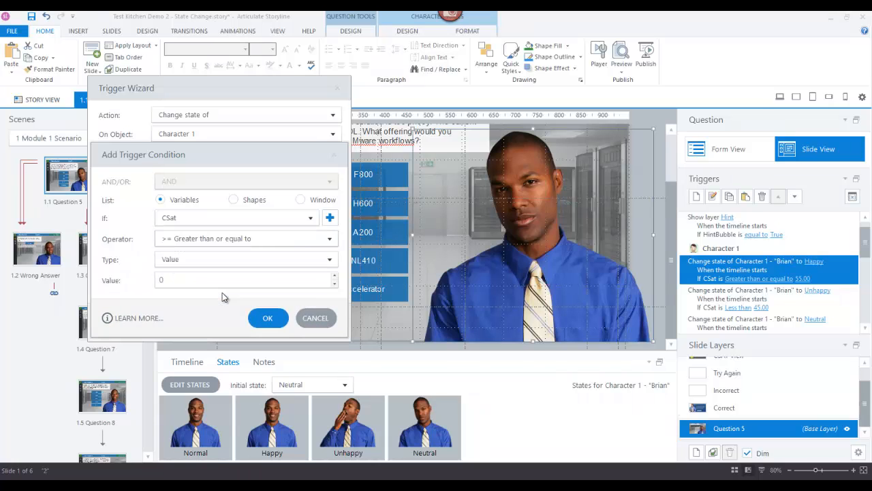
Compare the condition against a fixed value of 55, then discard both the condition and the new trigger
{"action": "left_click", "coordinate": [330, 262]}
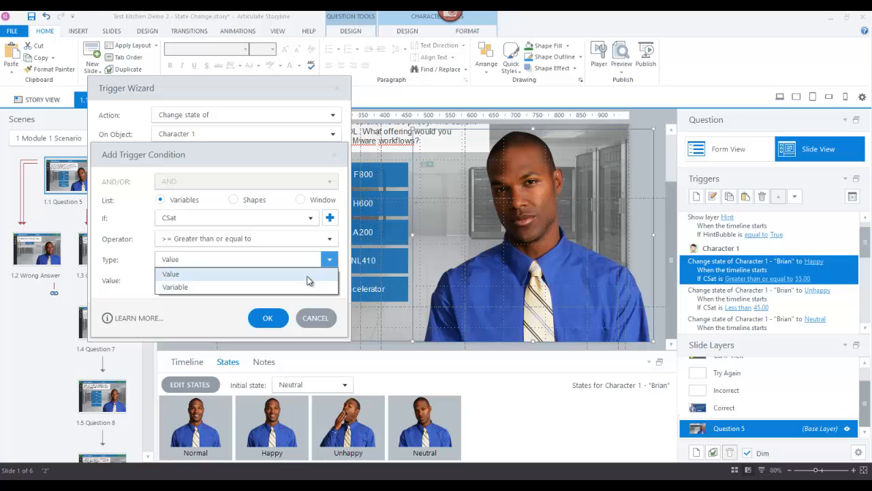
{"action": "left_click", "coordinate": [312, 274]}
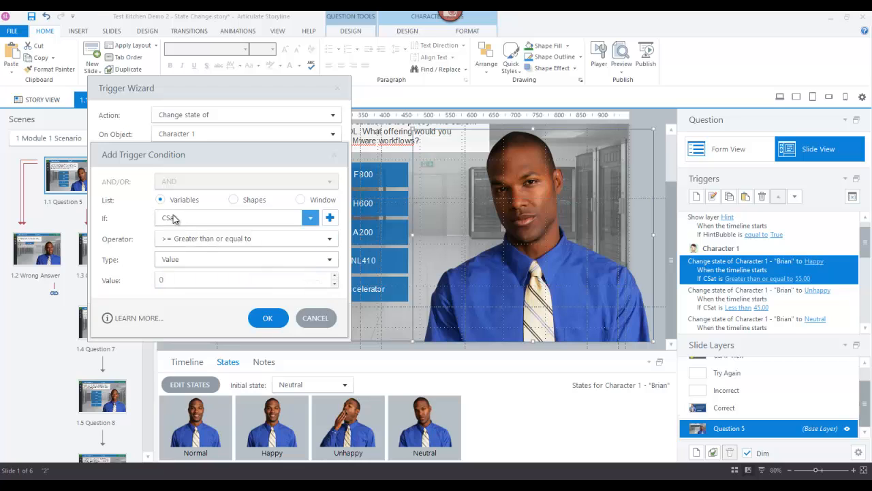
{"action": "left_click", "coordinate": [170, 281]}
{"action": "left_click_drag", "start_coordinate": [170, 281], "coordinate": [146, 282]}
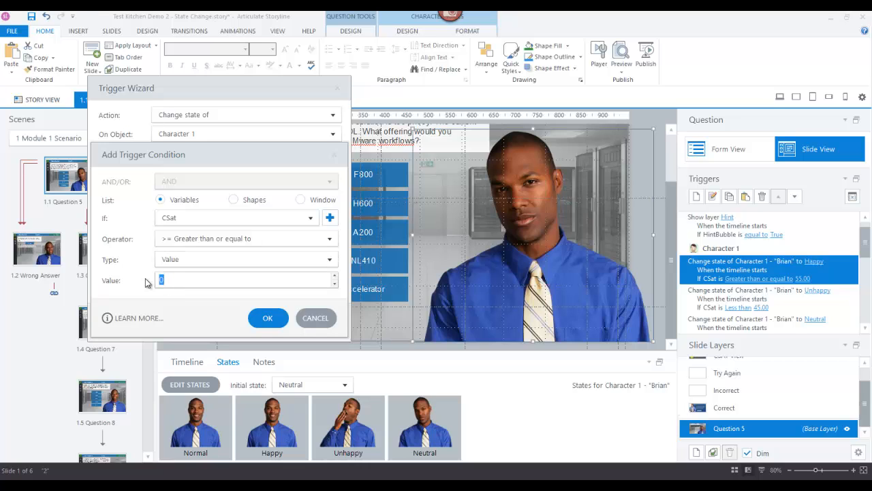
{"action": "type", "text": "55"}
{"action": "left_click", "coordinate": [332, 318]}
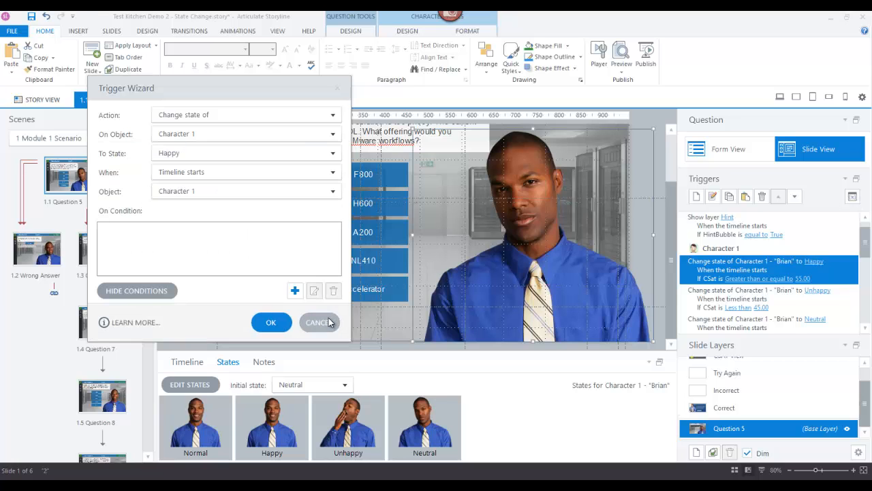
{"action": "left_click", "coordinate": [319, 324]}
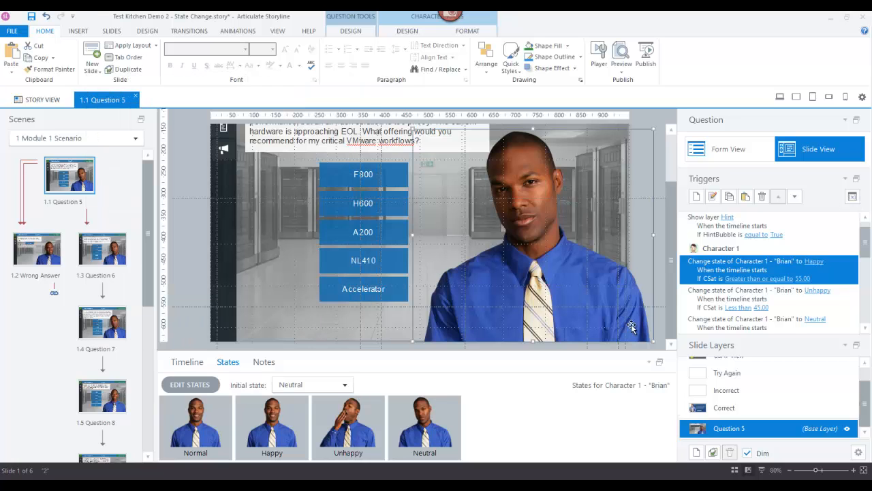
Check the CSat variable's type and default value in the project's variable list, then close the list without changes
{"action": "left_click", "coordinate": [852, 197]}
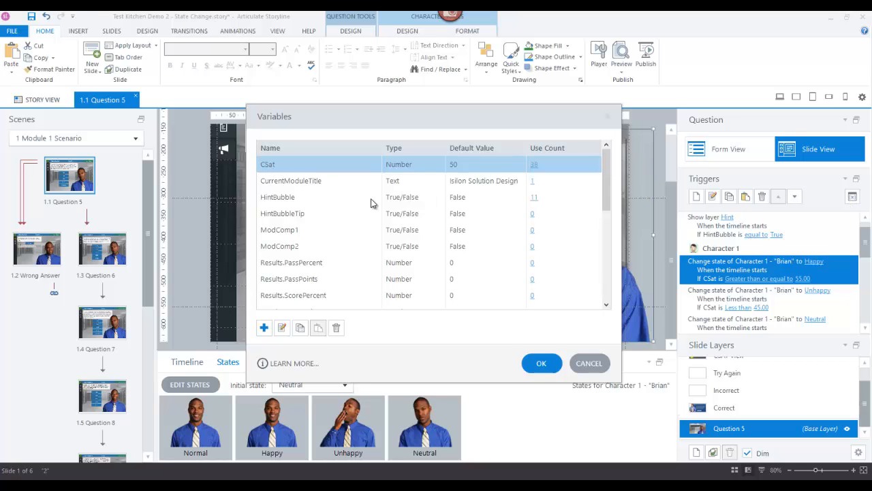
{"action": "left_click", "coordinate": [588, 364]}
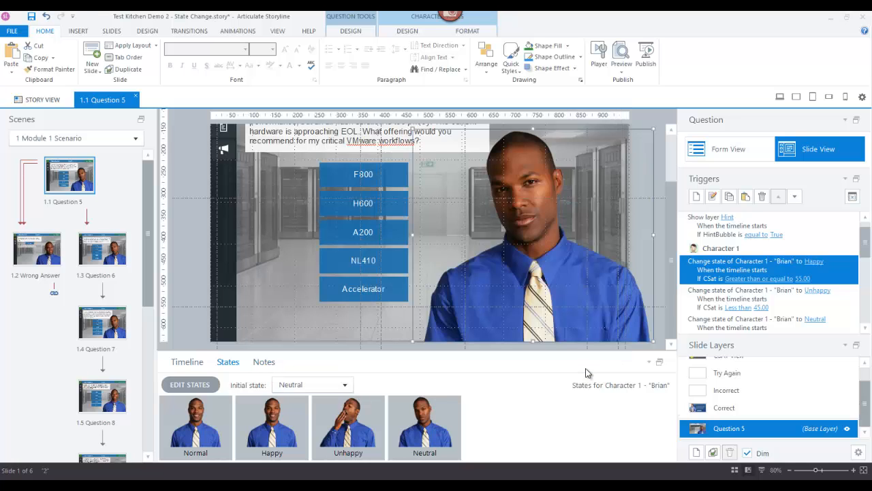